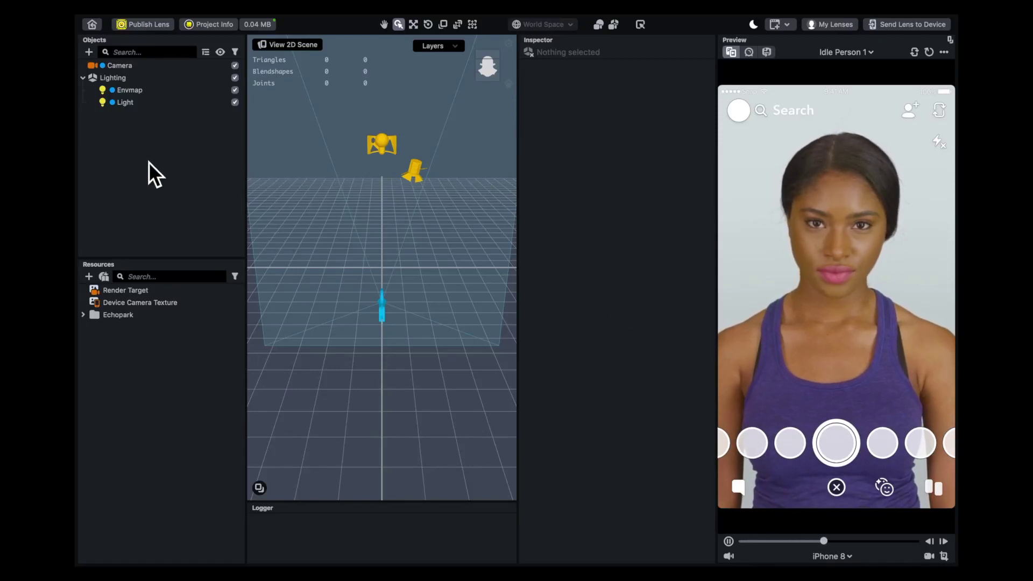
- Add an Analog TV post effect under the camera and select its material in Resources
{"action": "left_click", "coordinate": [89, 53]}
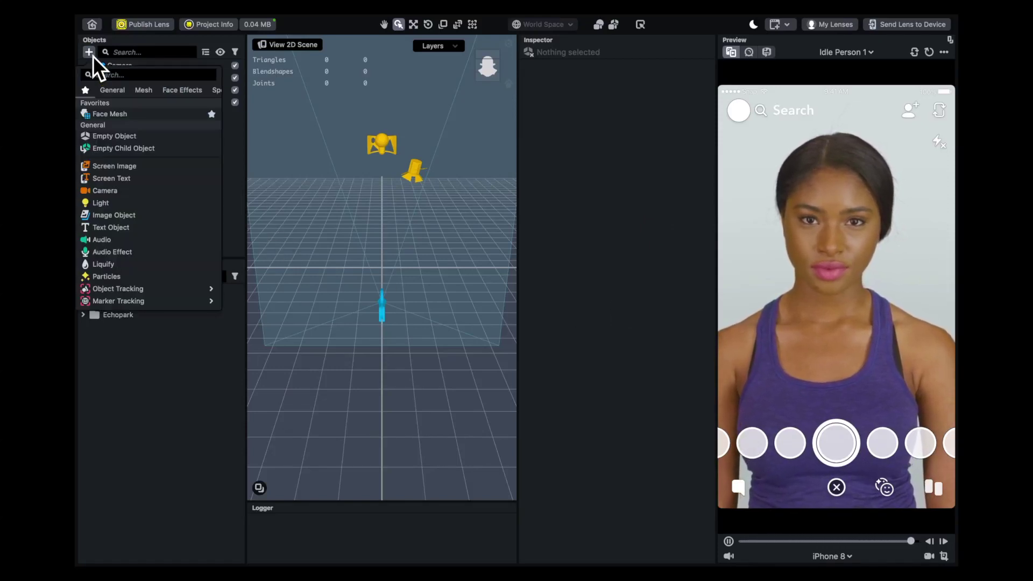
{"action": "scroll", "coordinate": [141, 200], "scroll_direction": "down", "scroll_amount": 5}
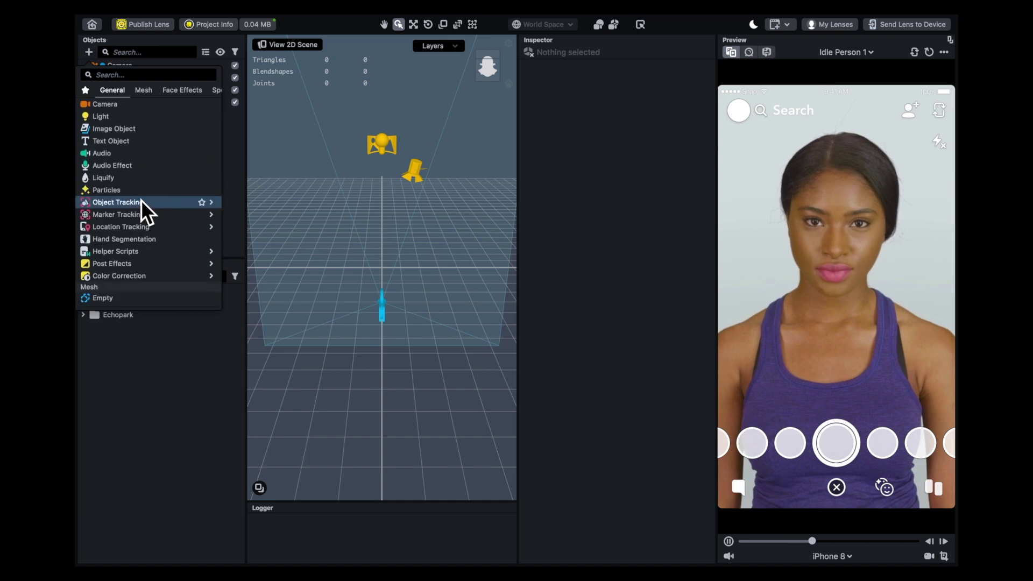
{"action": "scroll", "coordinate": [141, 204], "scroll_direction": "down", "scroll_amount": 2}
{"action": "mouse_move", "coordinate": [140, 228]}
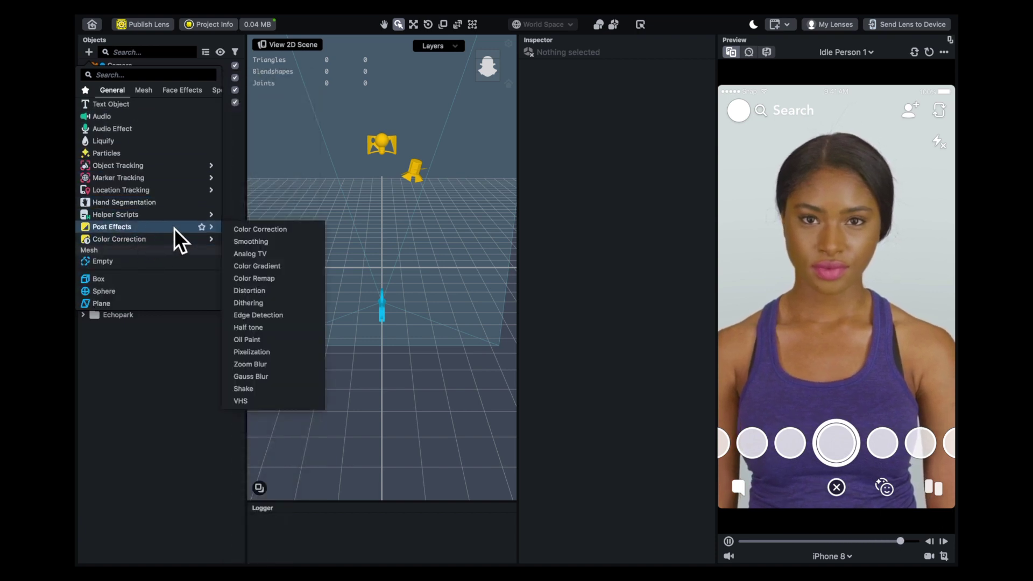
{"action": "left_click", "coordinate": [254, 255]}
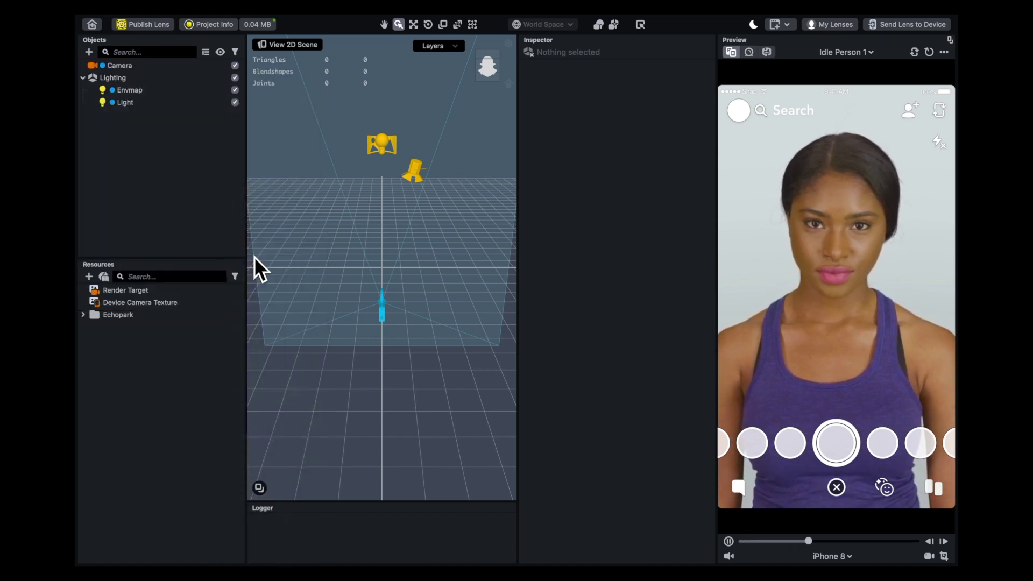
{"action": "left_click", "coordinate": [121, 340]}
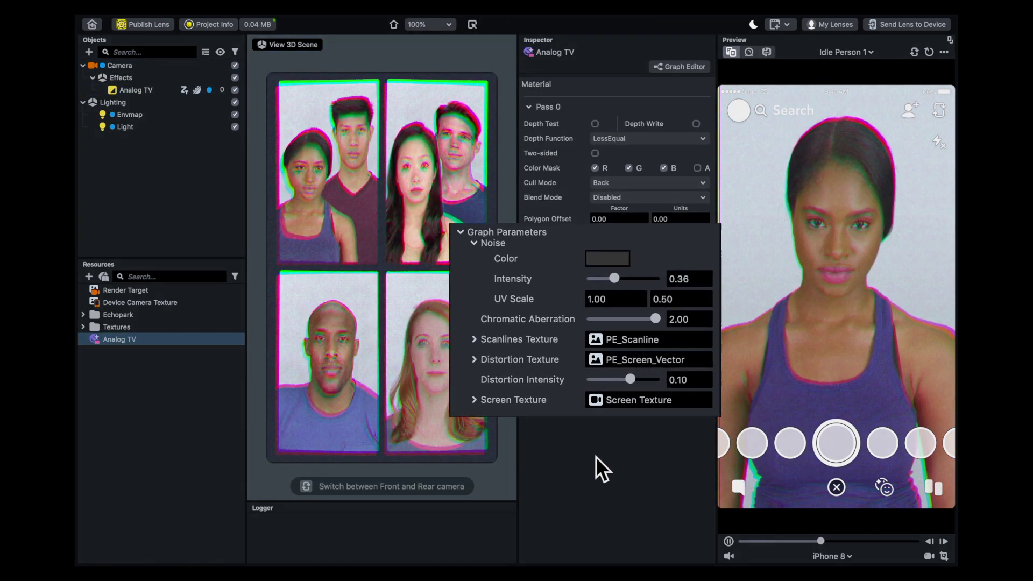
- Set Analog TV noise Intensity, Chromatic Aberration and Distortion Intensity all to 0.00
{"action": "left_click_drag", "start_coordinate": [598, 268], "coordinate": [568, 268]}
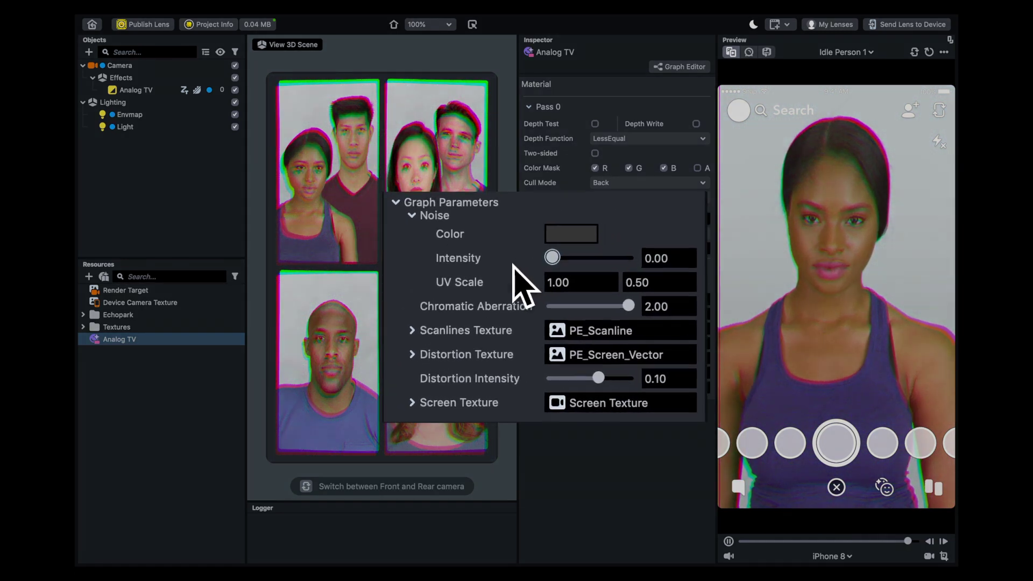
{"action": "left_click_drag", "start_coordinate": [611, 301], "coordinate": [411, 301]}
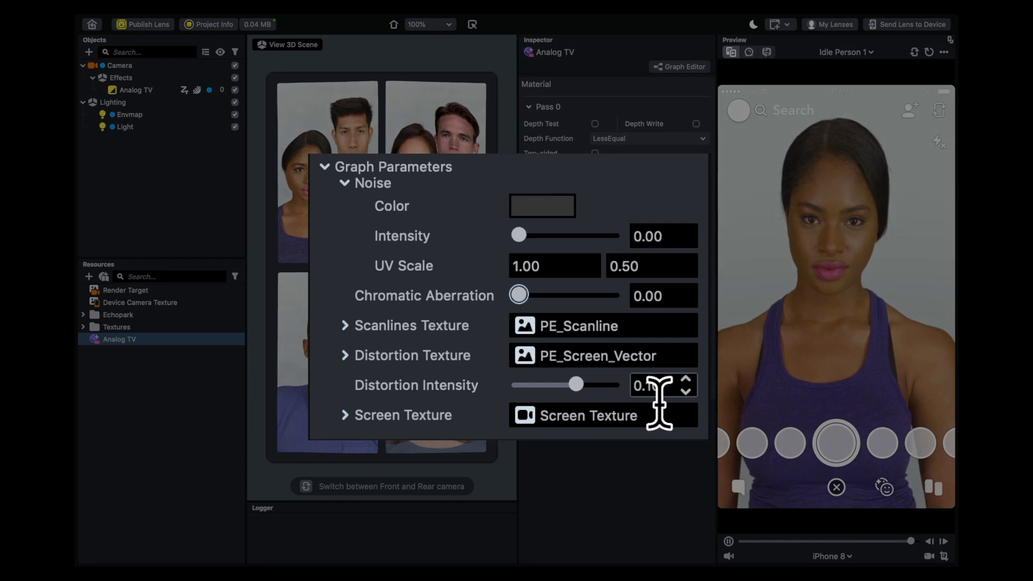
{"action": "left_click", "coordinate": [652, 386]}
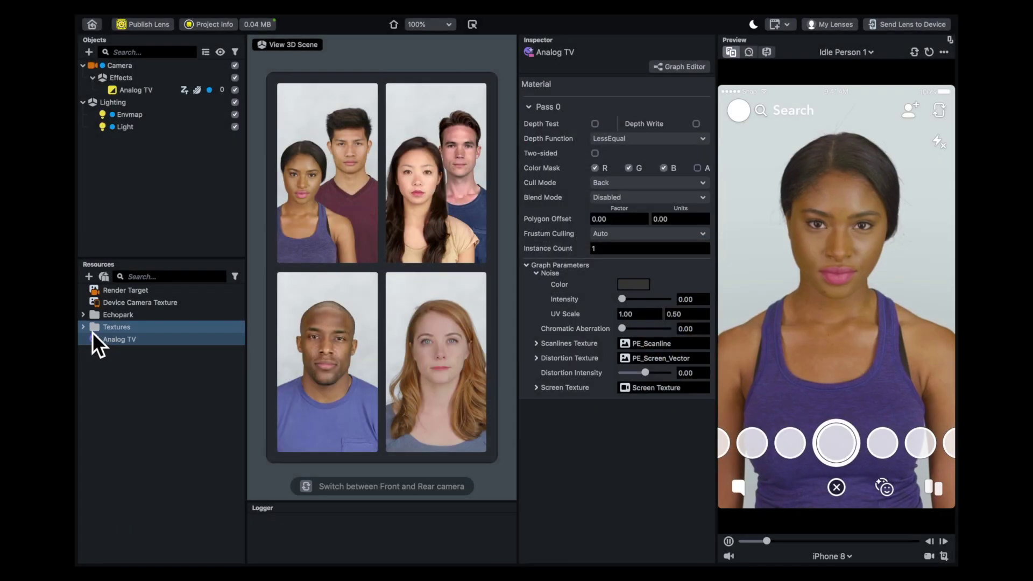
- Expand the Textures folder and inspect the PE_Screen_Vector texture in the Inspector
{"action": "left_click", "coordinate": [85, 327]}
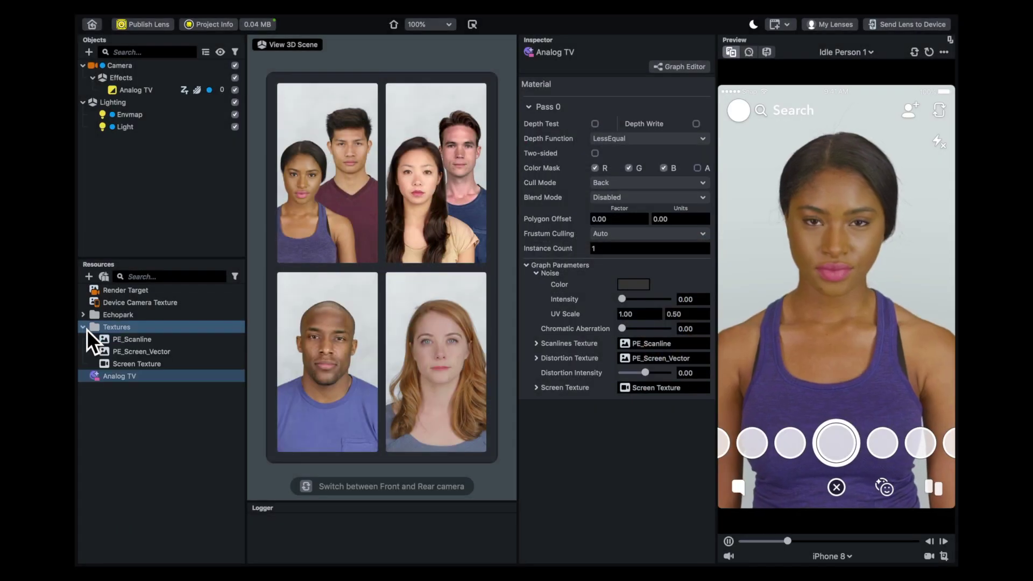
{"action": "left_click", "coordinate": [127, 356]}
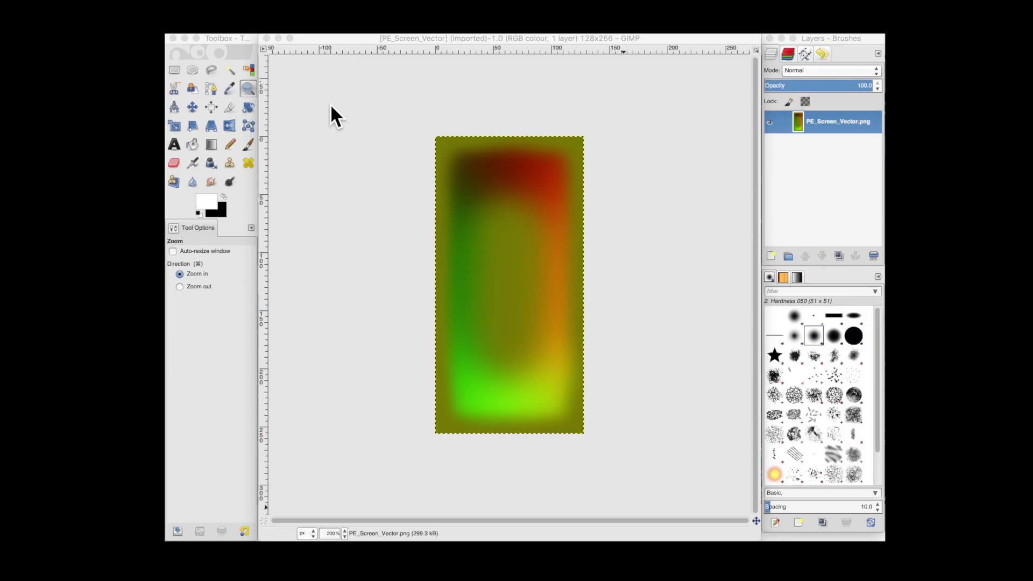
- Sample the image's red and paint a large hard-edged red blob over the top-right
{"action": "left_click", "coordinate": [230, 89]}
{"action": "left_click", "coordinate": [545, 201]}
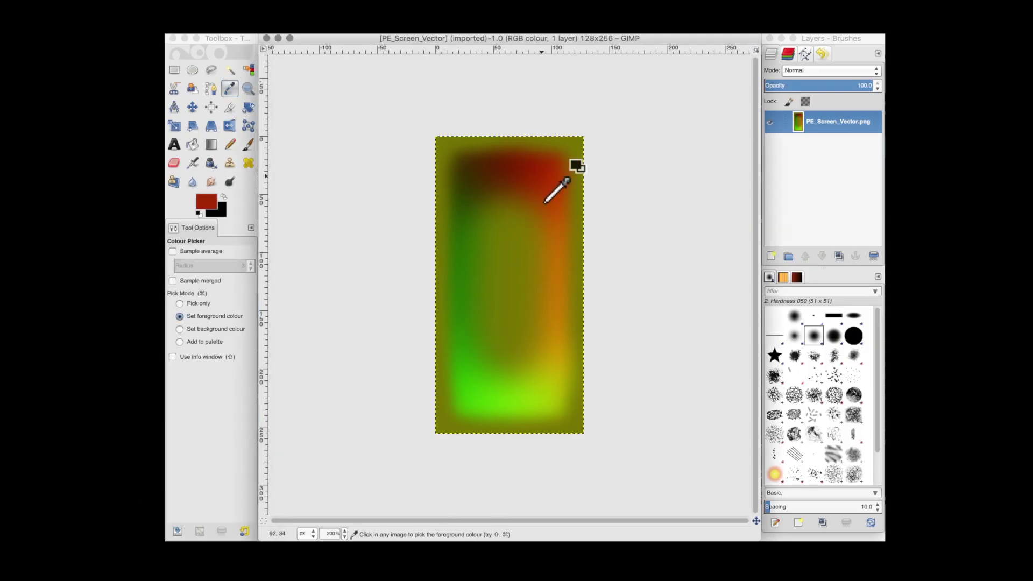
{"action": "left_click", "coordinate": [248, 144]}
{"action": "left_click", "coordinate": [177, 287]}
{"action": "left_click", "coordinate": [193, 306]}
{"action": "left_click", "coordinate": [194, 307]}
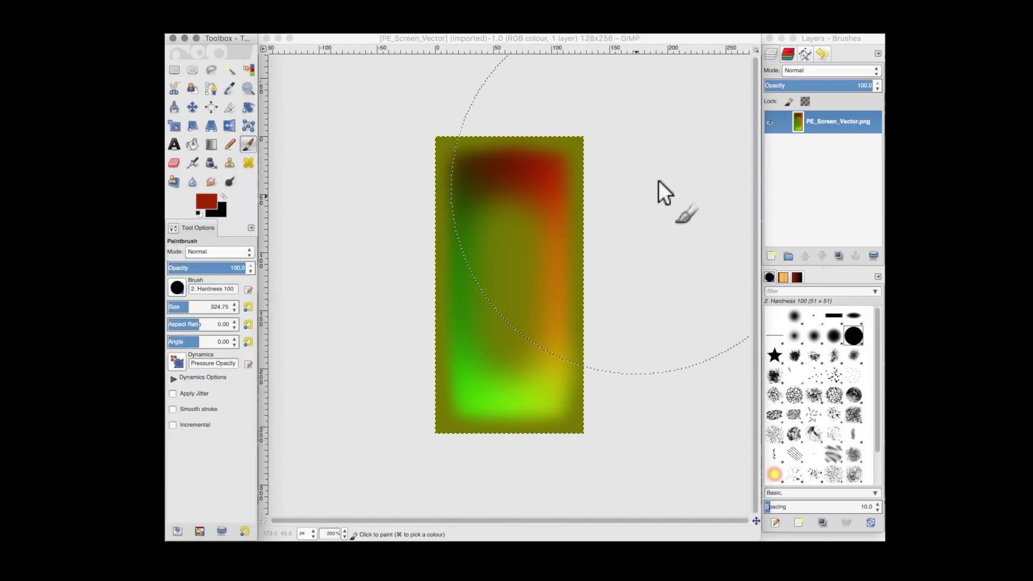
{"action": "left_click", "coordinate": [654, 178]}
- Sample dark green, bright green and olive, painting green blobs over the top-left and left side
{"action": "left_click", "coordinate": [230, 89]}
{"action": "left_click", "coordinate": [463, 268]}
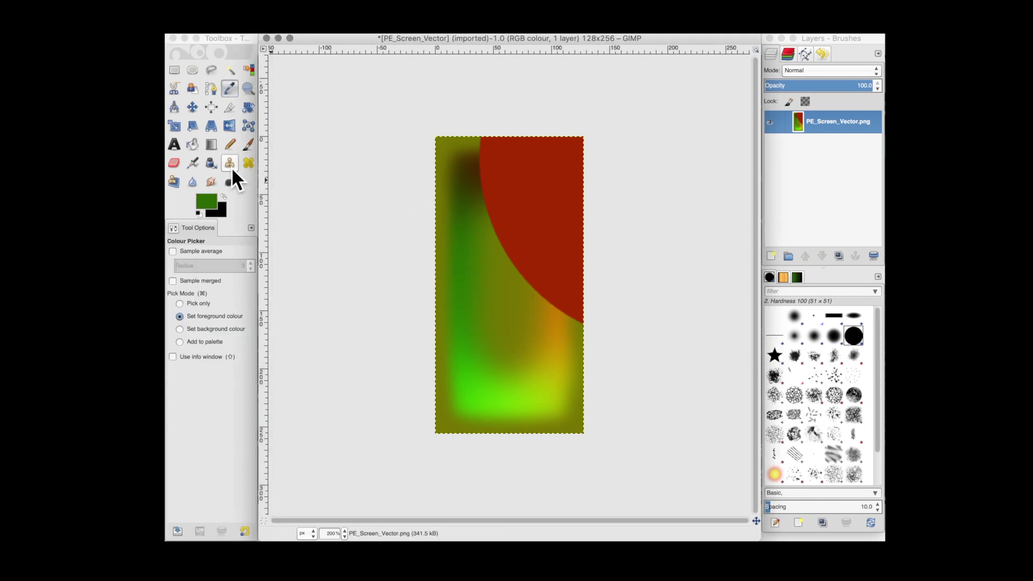
{"action": "left_click", "coordinate": [248, 145]}
{"action": "left_click", "coordinate": [419, 84]}
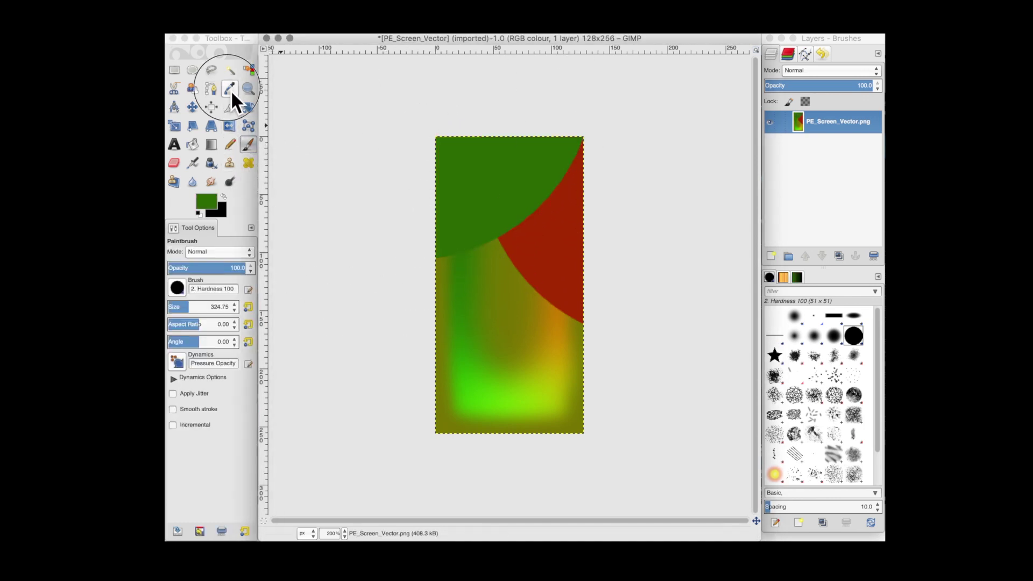
{"action": "left_click", "coordinate": [230, 89]}
{"action": "left_click", "coordinate": [472, 349]}
{"action": "left_click", "coordinate": [248, 144]}
{"action": "left_click", "coordinate": [319, 325]}
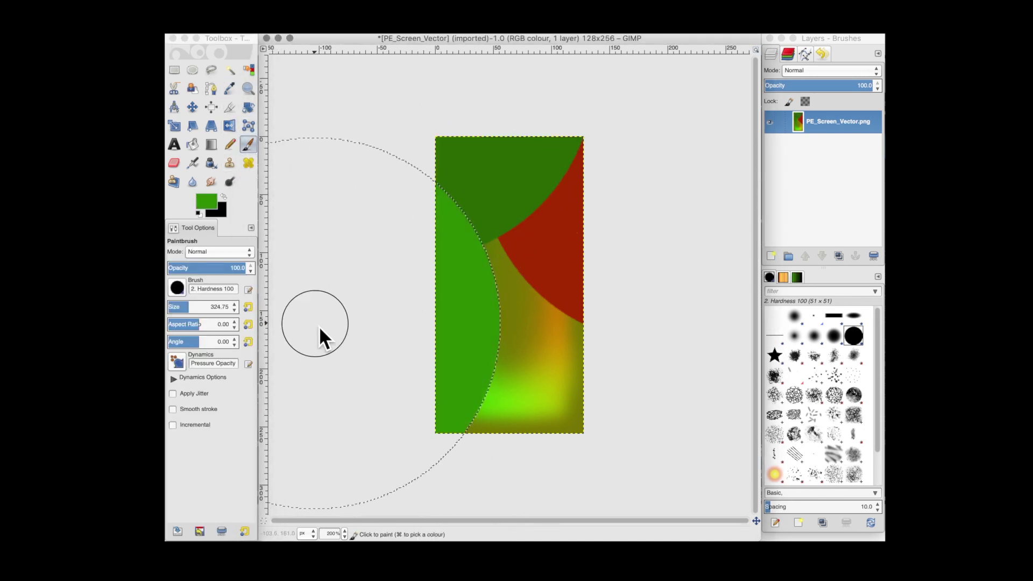
{"action": "left_click", "coordinate": [230, 89]}
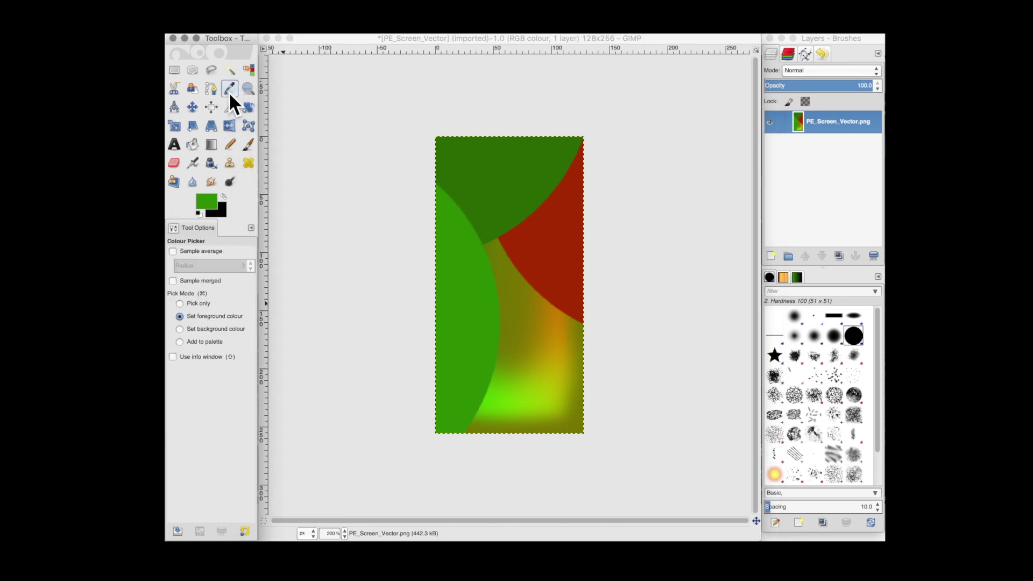
{"action": "left_click", "coordinate": [544, 330]}
{"action": "left_click", "coordinate": [248, 144]}
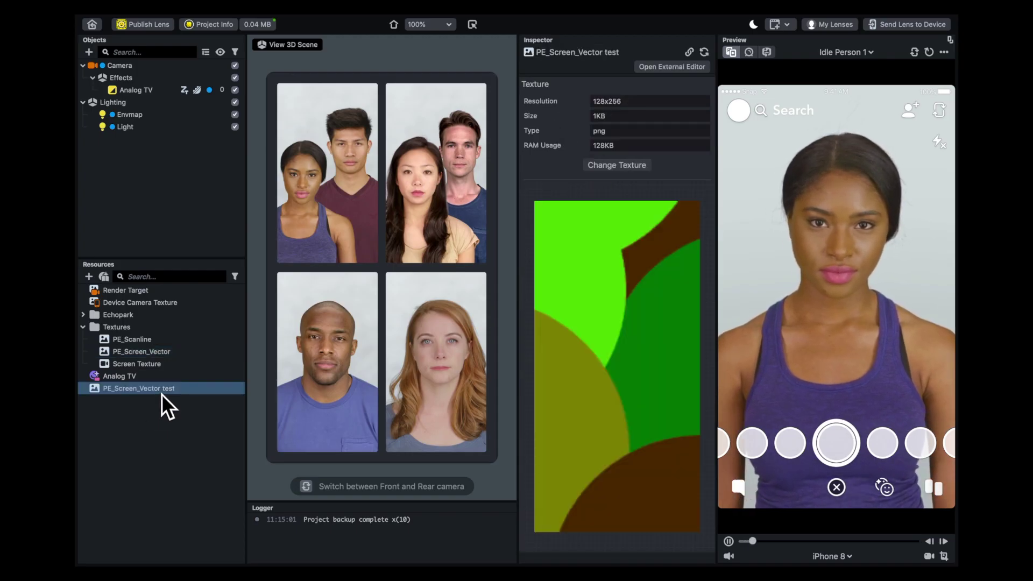
- Assign PE_Screen_Vector test as the Analog TV Distortion Texture, keeping its name unchanged
{"action": "left_click", "coordinate": [148, 379]}
{"action": "left_click_drag", "start_coordinate": [127, 392], "coordinate": [672, 376]}
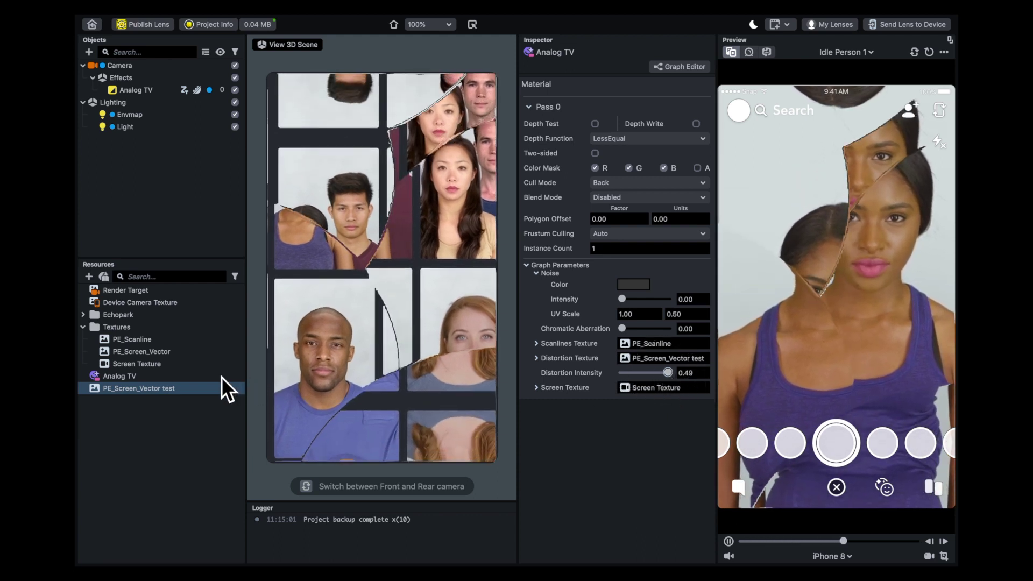
{"action": "left_click", "coordinate": [199, 392]}
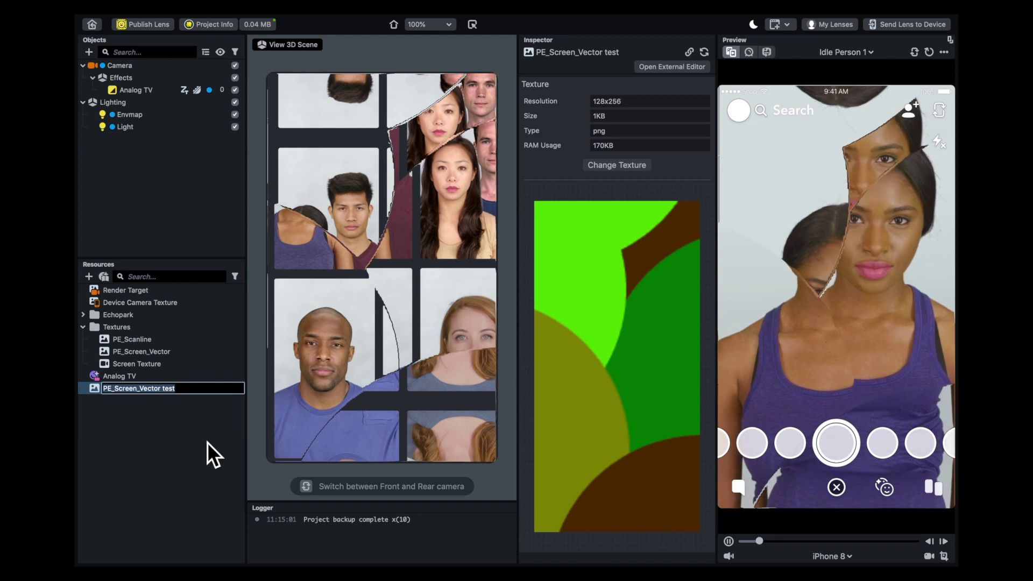
{"action": "key", "text": "Return"}
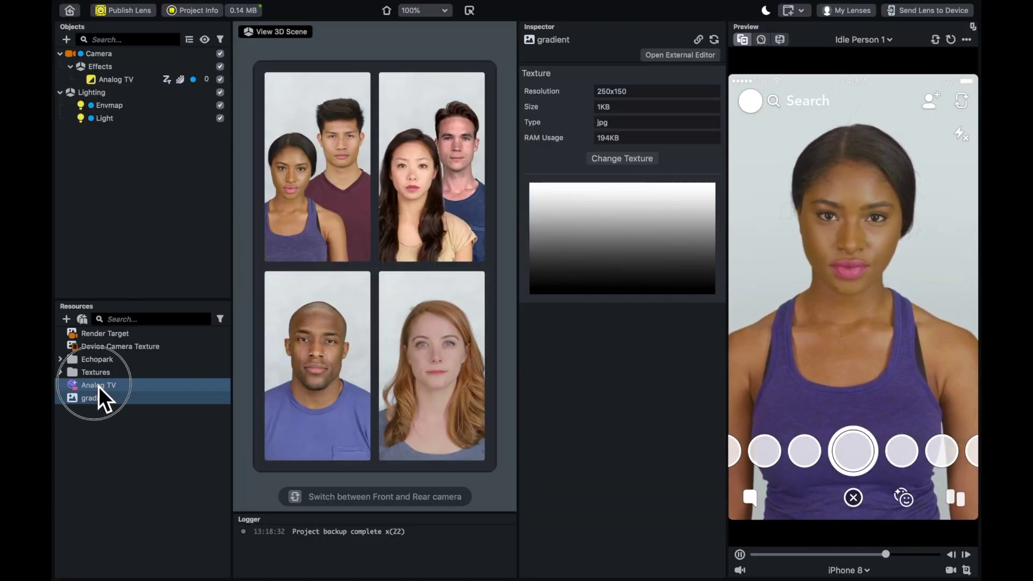
- Set the Analog TV Distortion Intensity to -0.22 with the gradient texture
{"action": "left_click", "coordinate": [98, 385]}
{"action": "mouse_move", "coordinate": [654, 383]}
{"action": "left_mouse_down"}
{"action": "mouse_move", "coordinate": [679, 379]}
{"action": "mouse_move", "coordinate": [622, 379]}
{"action": "mouse_move", "coordinate": [648, 379]}
{"action": "left_mouse_up"}
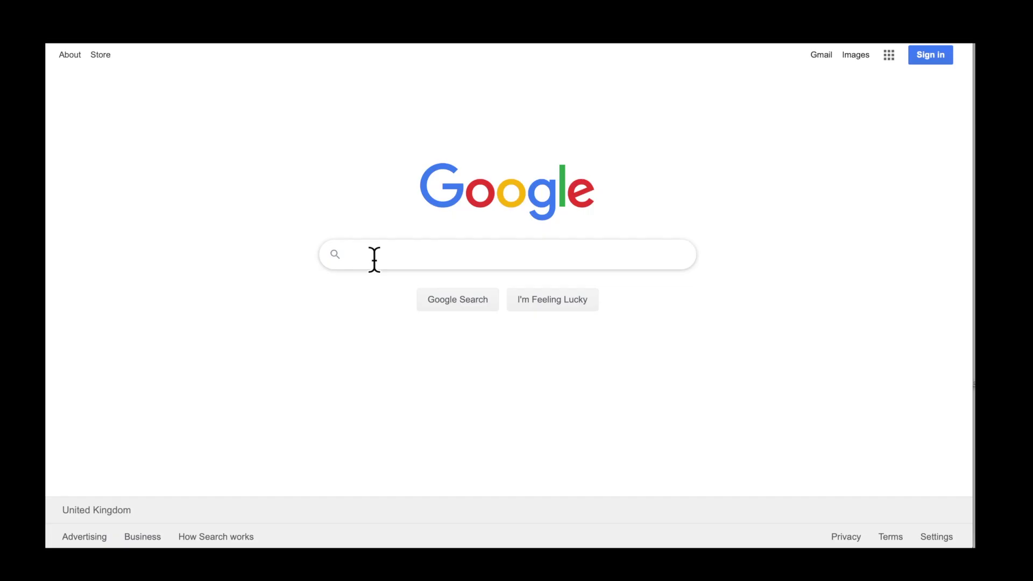
{"action": "left_click", "coordinate": [373, 257]}
- Search Google Images for 'glitch black and white' and preview two glitch images
{"action": "type", "text": "g"}
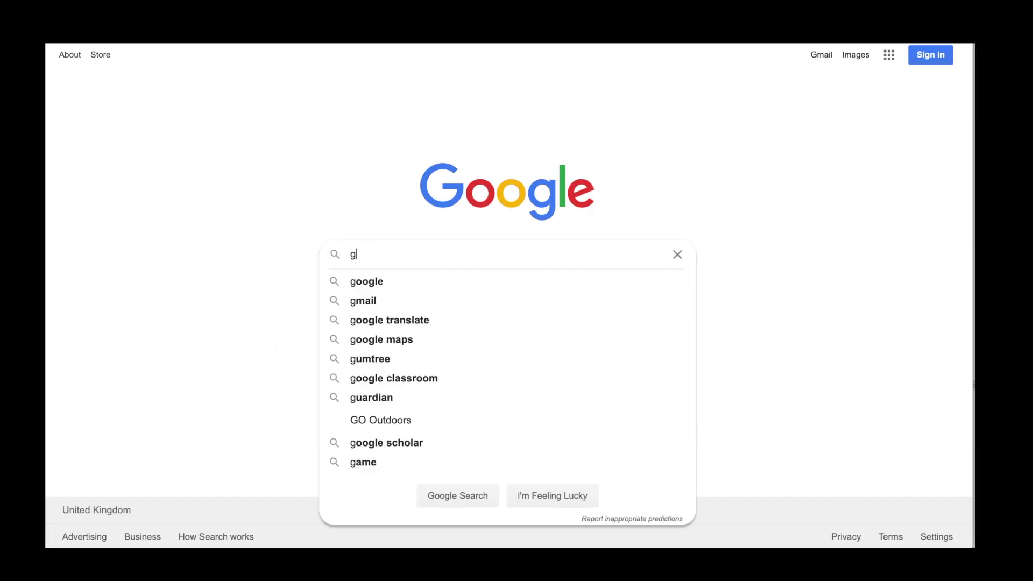
{"action": "type", "text": "litch black and white"}
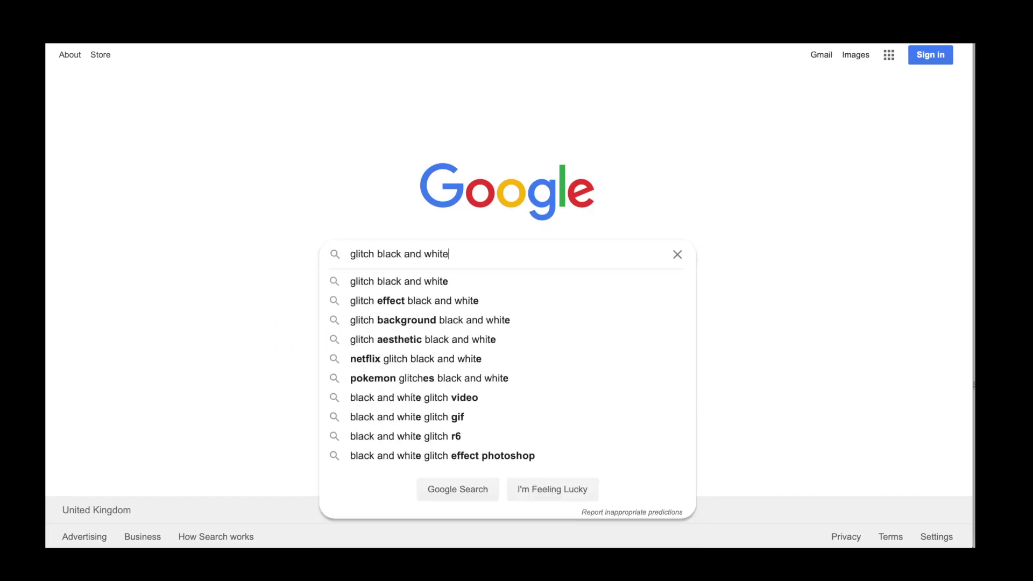
{"action": "key", "text": "Return"}
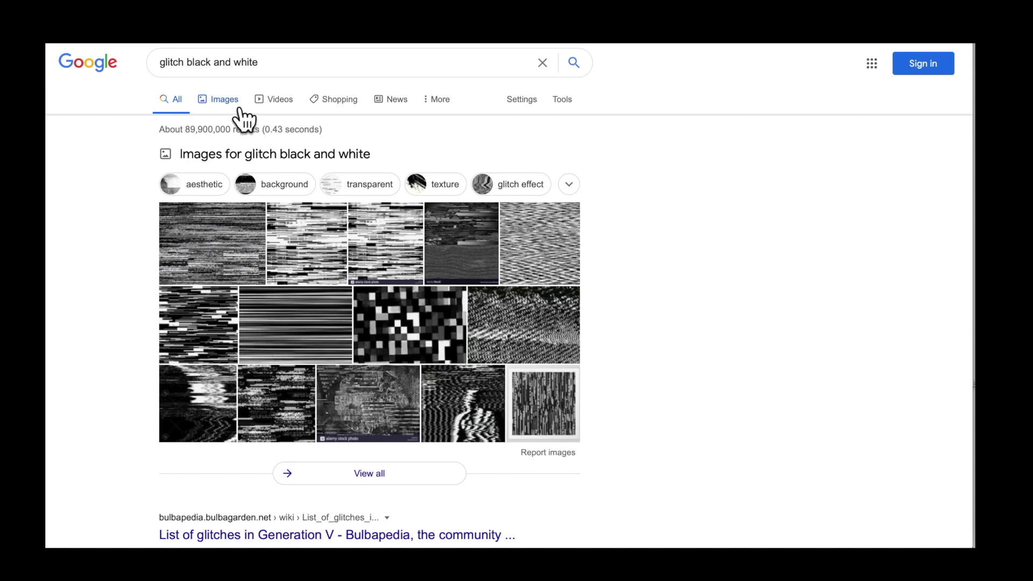
{"action": "left_click", "coordinate": [219, 99]}
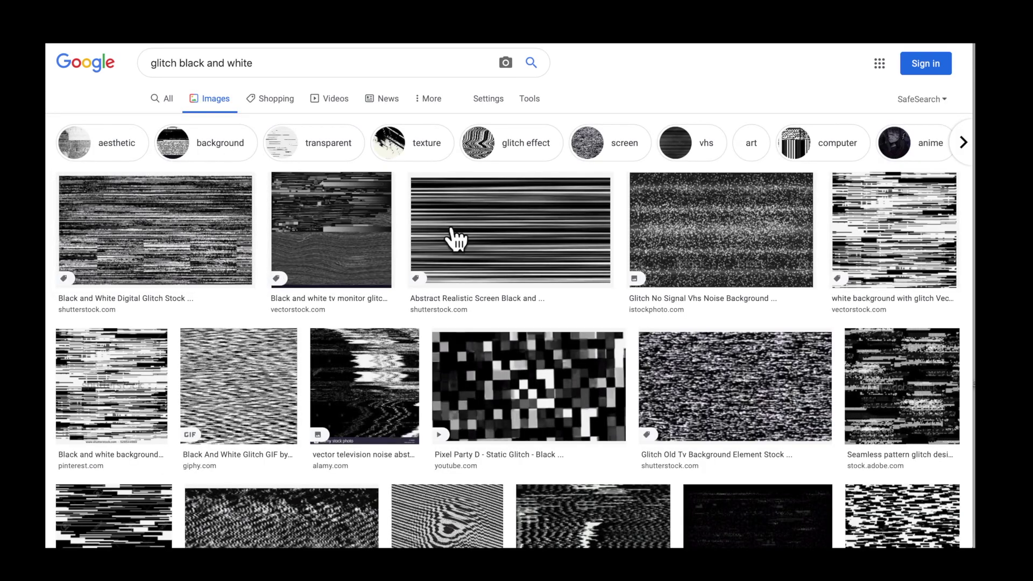
{"action": "scroll", "coordinate": [557, 378], "scroll_direction": "down", "scroll_amount": 3}
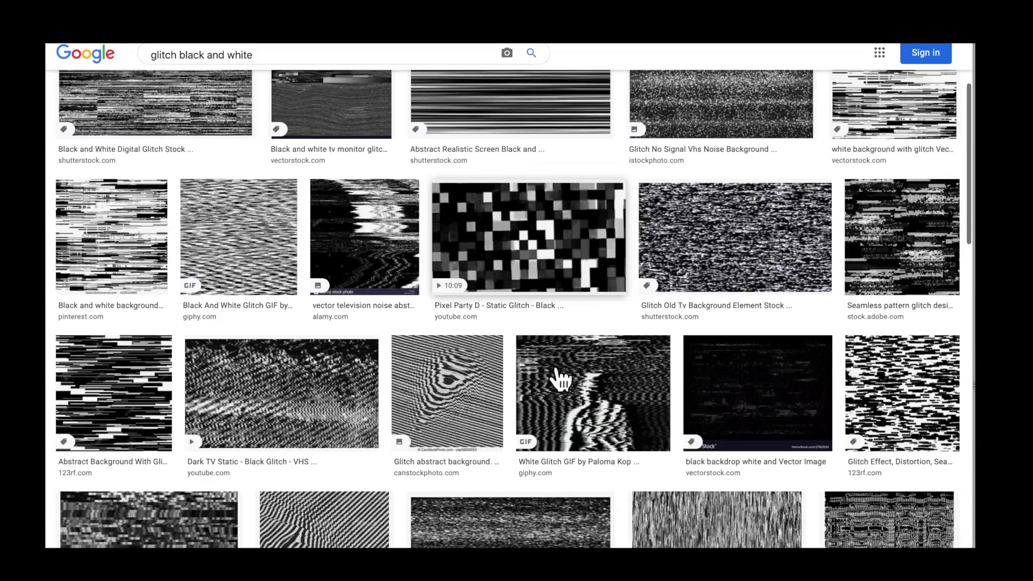
{"action": "scroll", "coordinate": [557, 378], "scroll_direction": "down", "scroll_amount": 8}
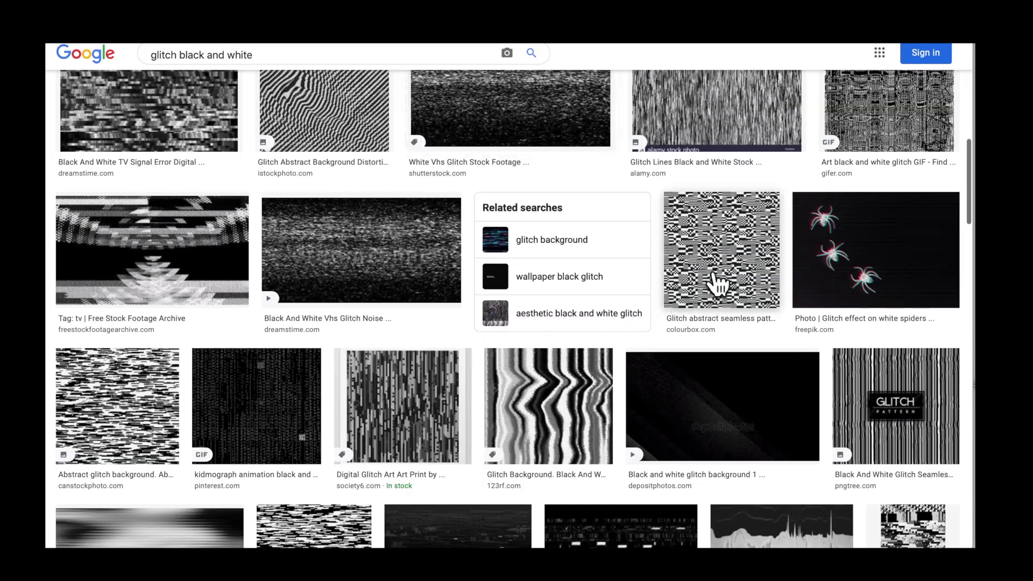
{"action": "left_click", "coordinate": [724, 274]}
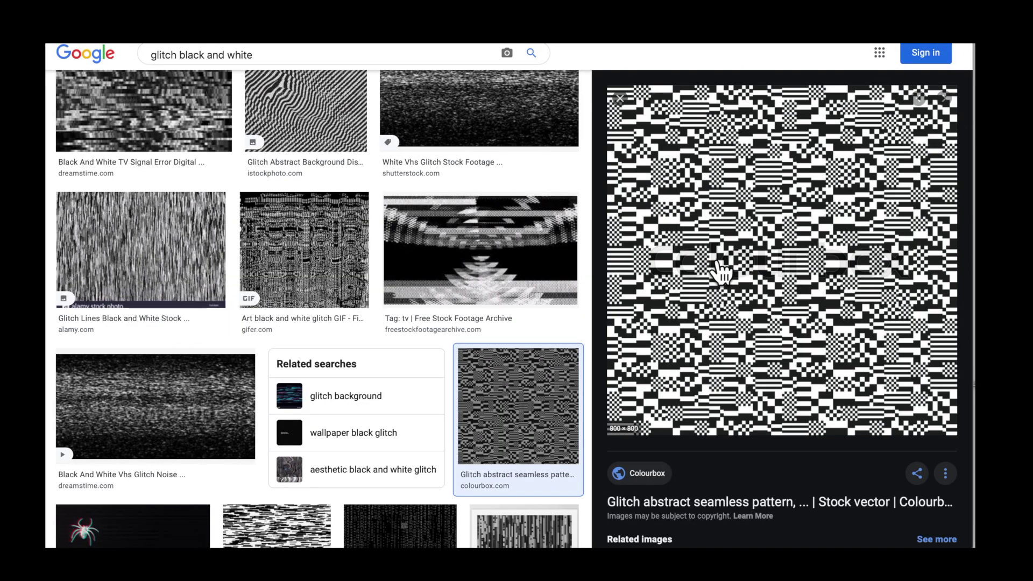
{"action": "scroll", "coordinate": [535, 340], "scroll_direction": "down", "scroll_amount": 15}
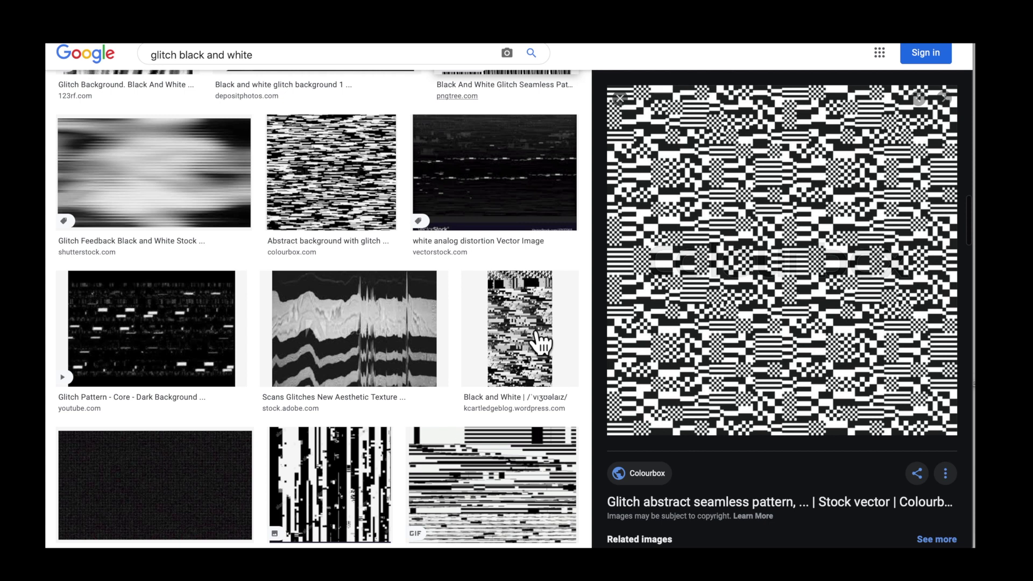
{"action": "left_click", "coordinate": [524, 327]}
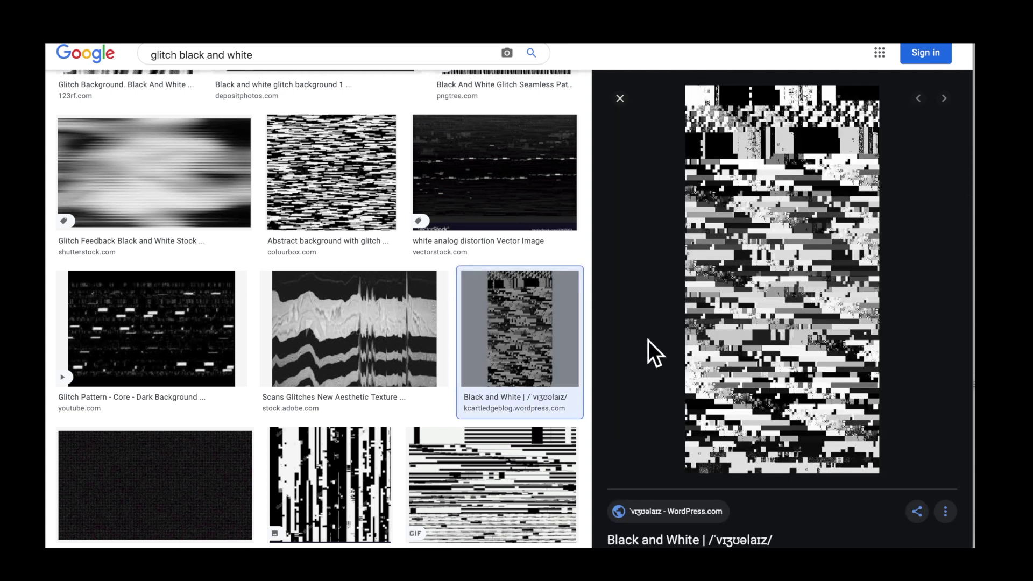
- Refine the search to 'glitch black and white gif' and browse the results
{"action": "left_click", "coordinate": [307, 56]}
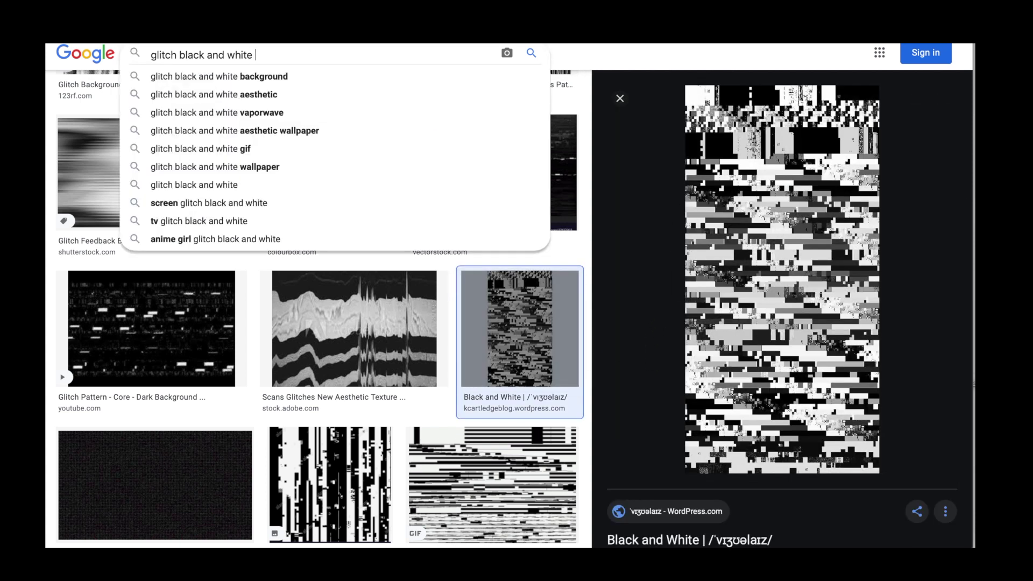
{"action": "type", "text": "gif"}
{"action": "key", "text": "Return"}
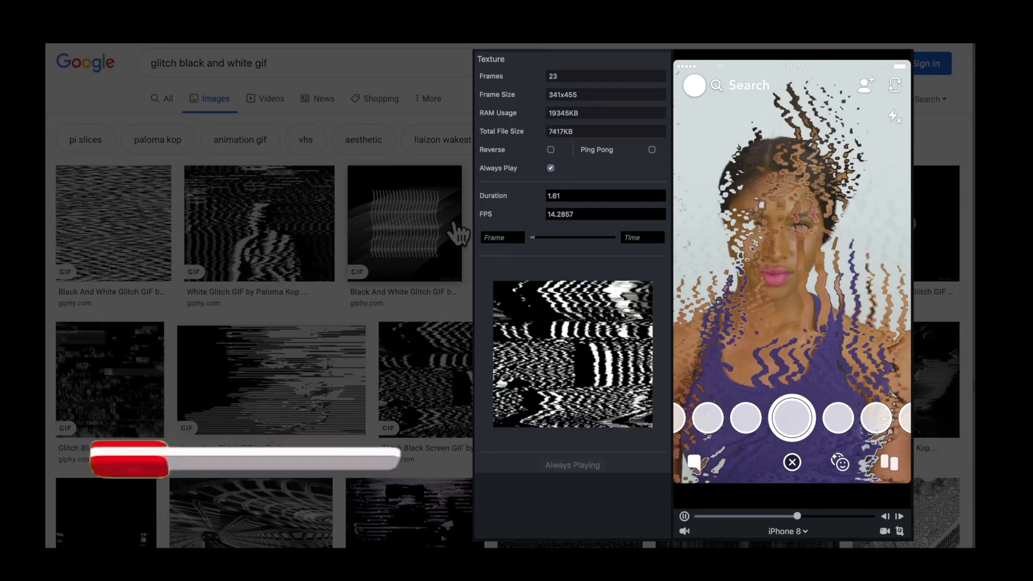
{"action": "scroll", "coordinate": [457, 232], "scroll_direction": "down", "scroll_amount": 2}
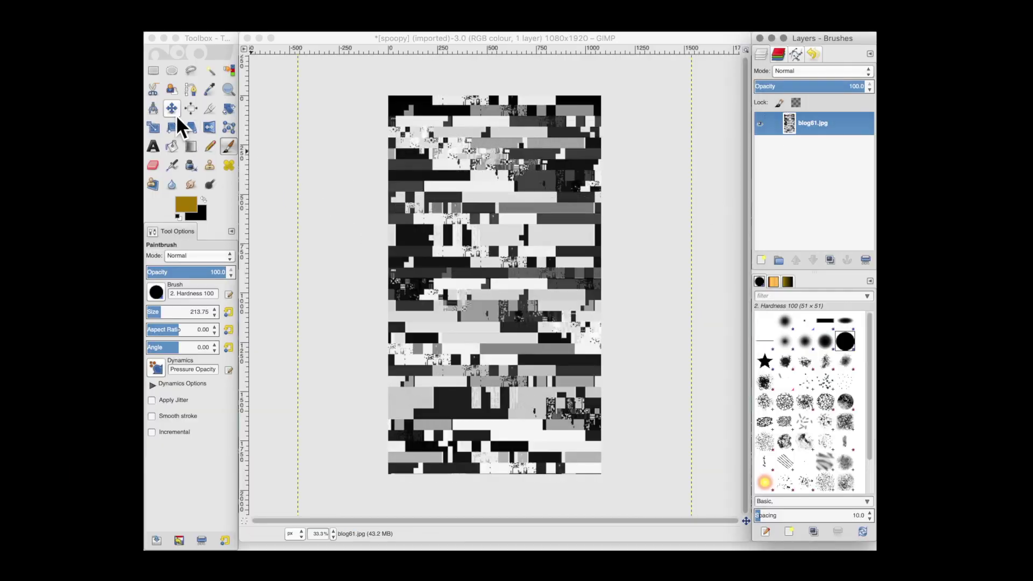
- Shift the glitch layer right and down, then scale it up beyond the canvas
{"action": "key", "text": "m"}
{"action": "left_click_drag", "start_coordinate": [466, 211], "coordinate": [503, 334]}
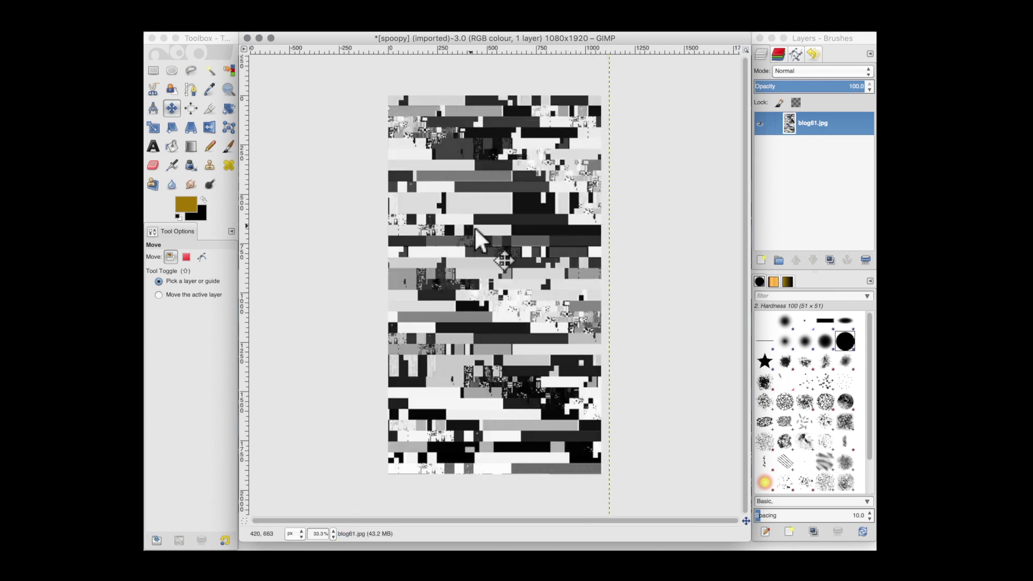
{"action": "left_click", "coordinate": [158, 135]}
{"action": "left_click", "coordinate": [369, 139]}
{"action": "left_click_drag", "start_coordinate": [359, 92], "coordinate": [504, 274]}
{"action": "left_click", "coordinate": [794, 134]}
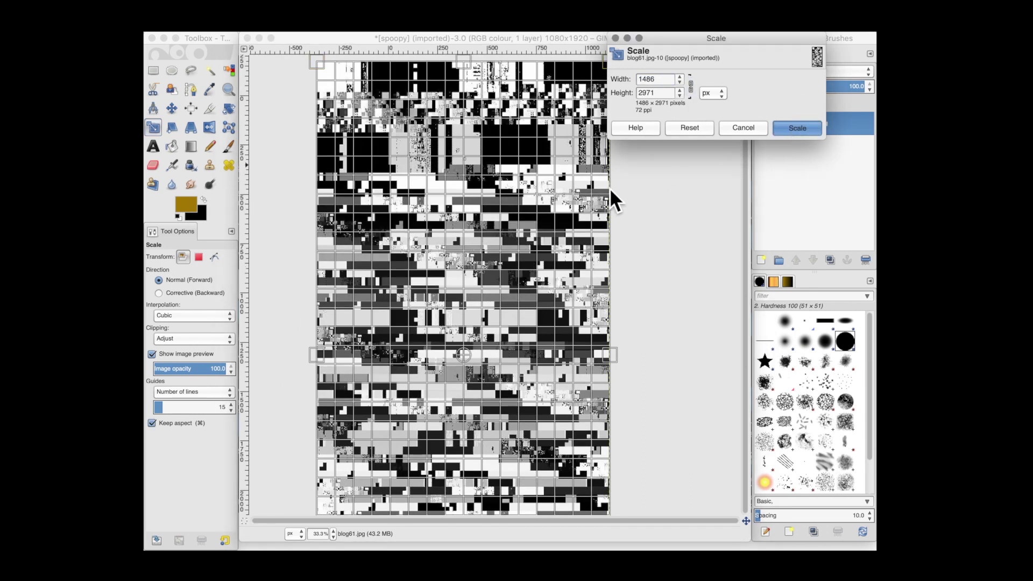
- Move the enlarged layer right and down and rotate it 180 degrees
{"action": "left_click", "coordinate": [171, 108]}
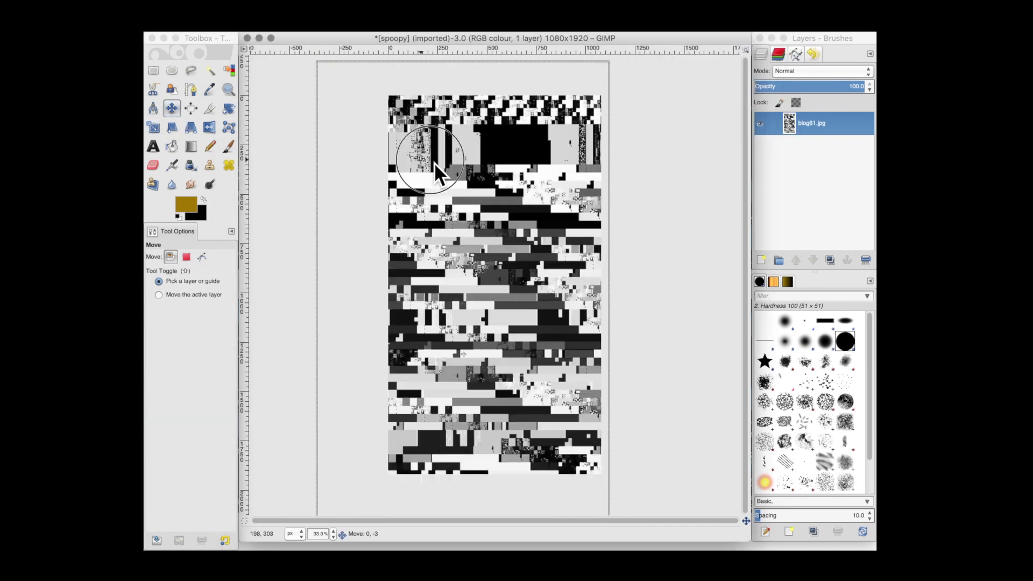
{"action": "left_click_drag", "start_coordinate": [477, 189], "coordinate": [544, 222]}
{"action": "left_click", "coordinate": [230, 110]}
{"action": "left_click", "coordinate": [503, 231]}
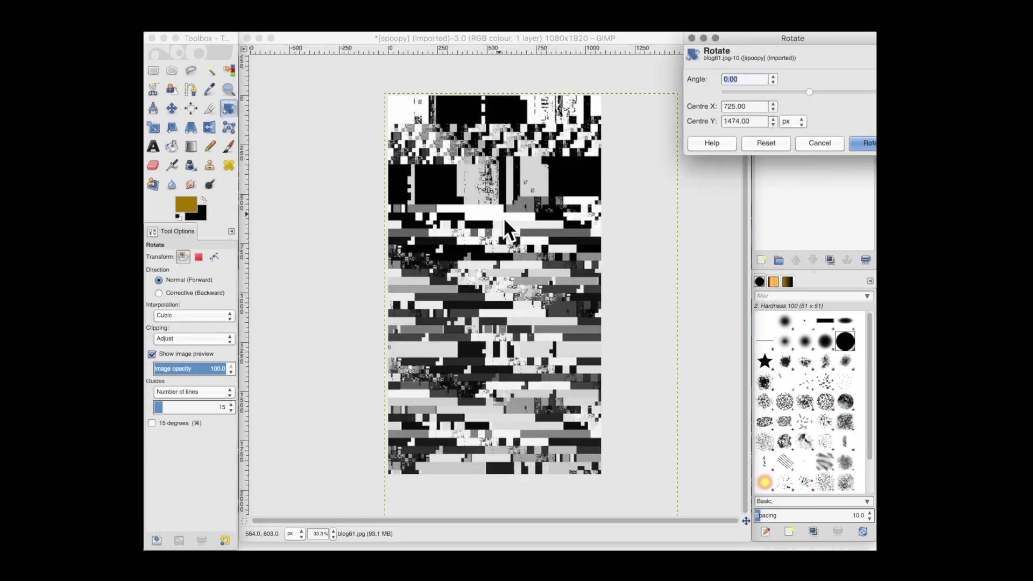
{"action": "type", "text": "180"}
{"action": "key", "text": "Return"}
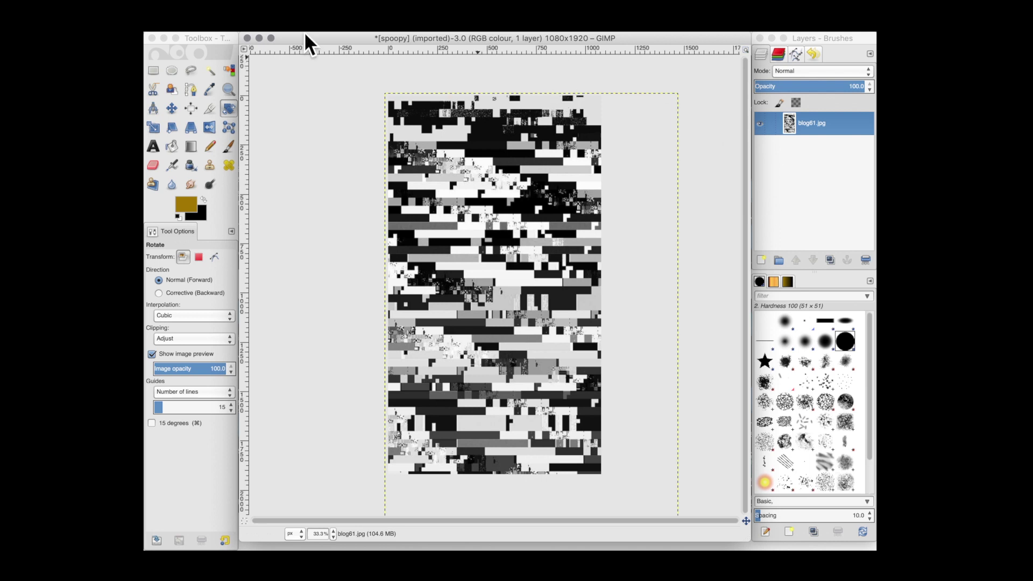
{"action": "key", "text": "super+o"}
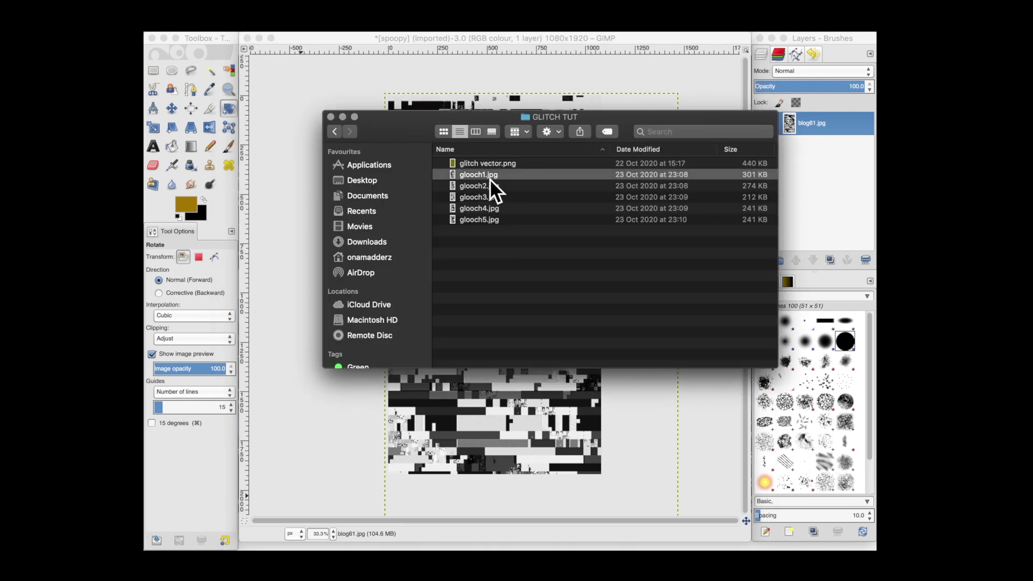
- Quick Look through glooch1.jpg to glooch5.jpg in the GLITCH TUT folder
{"action": "key", "text": "Down"}
{"action": "key", "text": "space"}
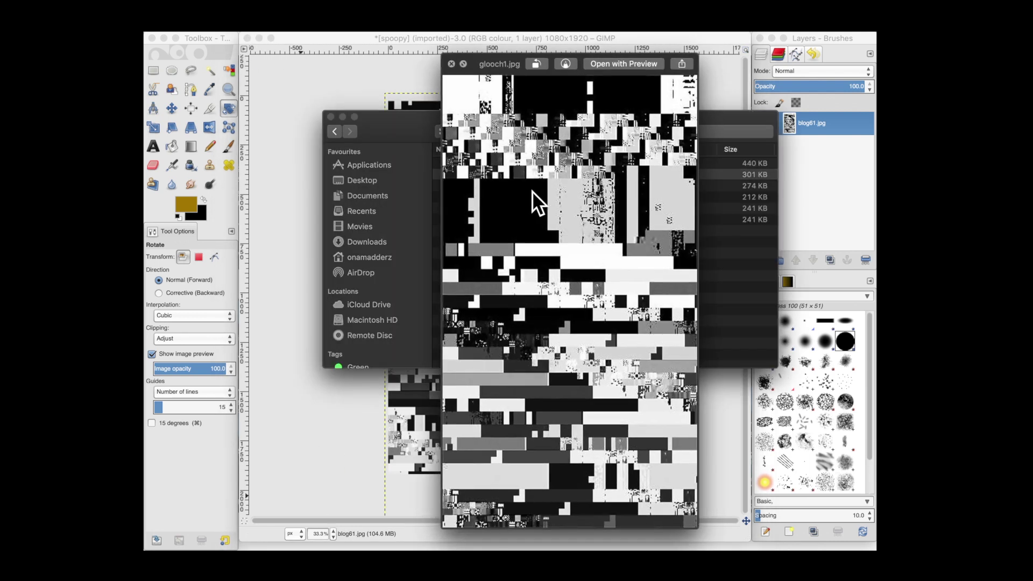
{"action": "key", "text": "Down"}
{"action": "key", "text": "Down"}
{"action": "key", "text": "Down"}
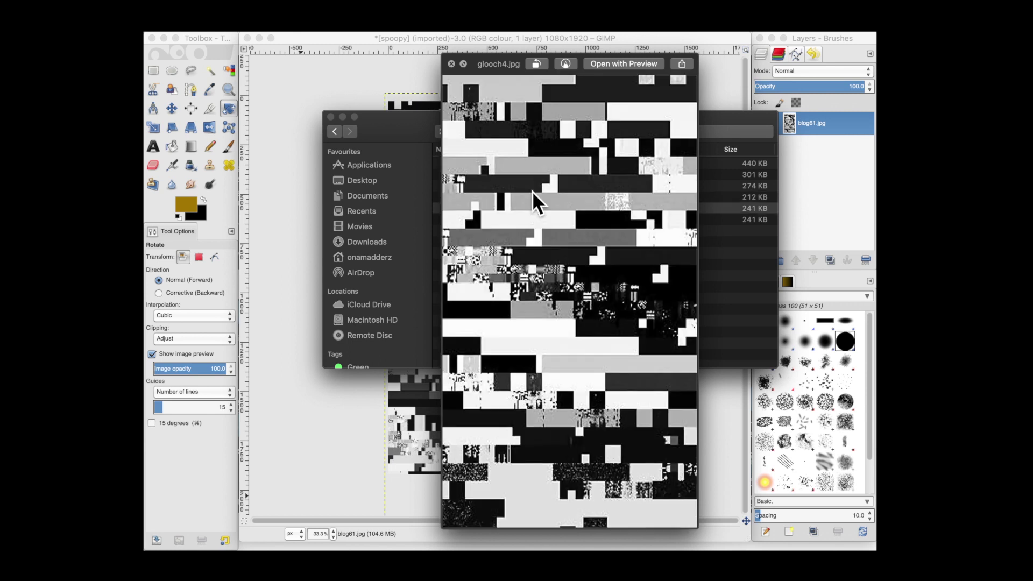
{"action": "key", "text": "space"}
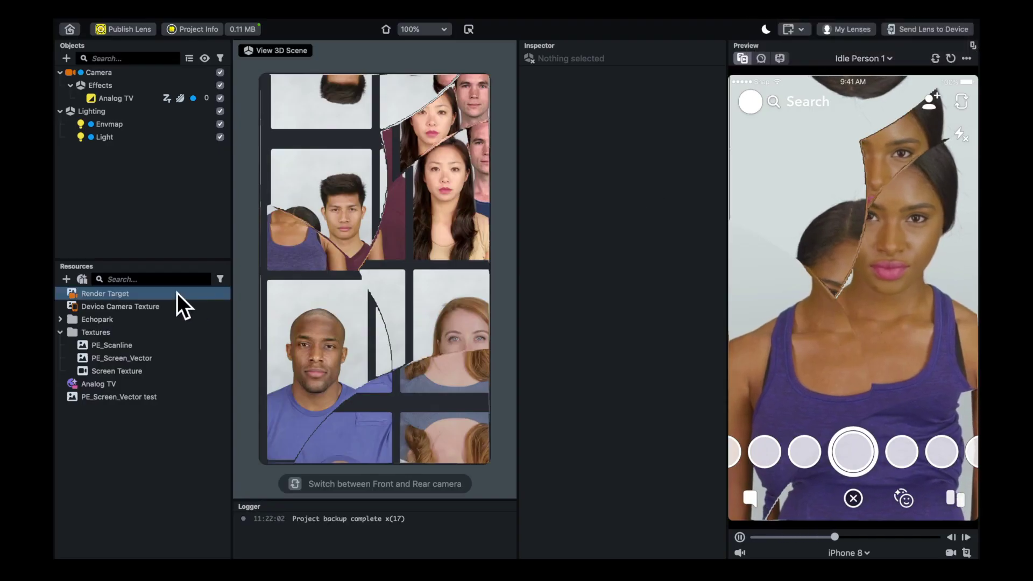
- Start an animated texture import using glooch1 through glooch5 as frames
{"action": "left_click", "coordinate": [67, 279]}
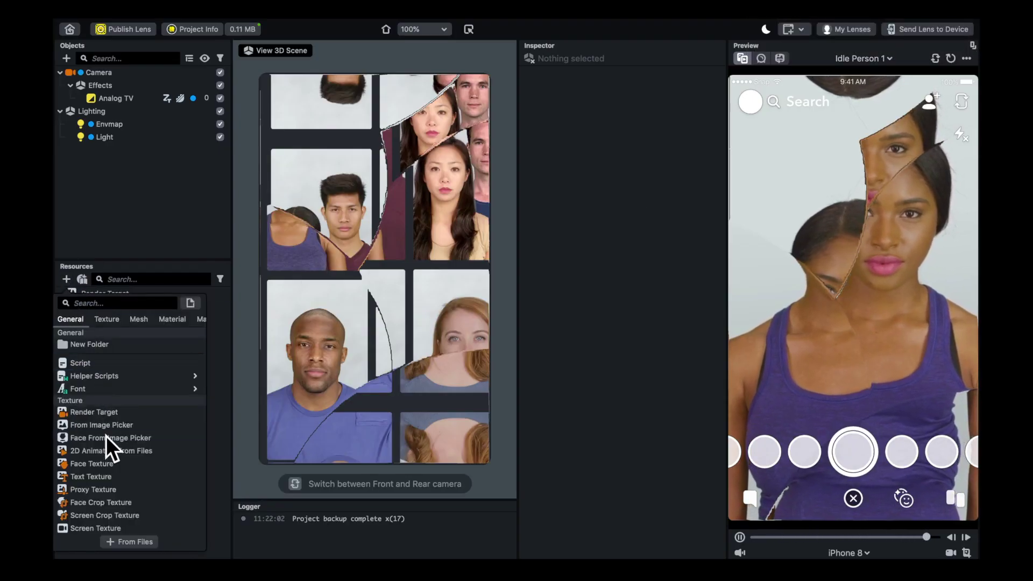
{"action": "left_click", "coordinate": [108, 453]}
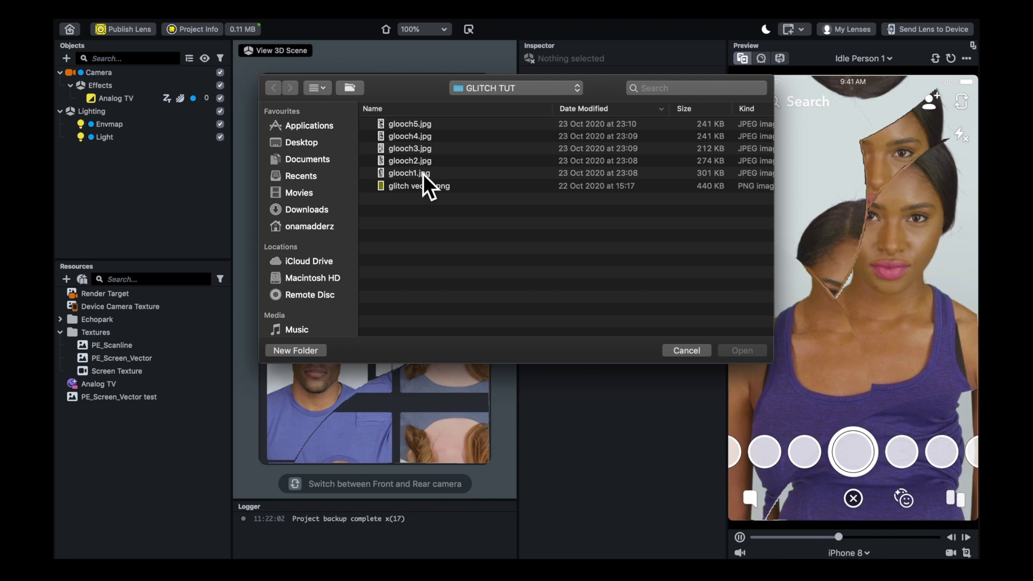
{"action": "left_click", "coordinate": [423, 173]}
{"action": "left_click", "coordinate": [421, 128], "text": "shift"}
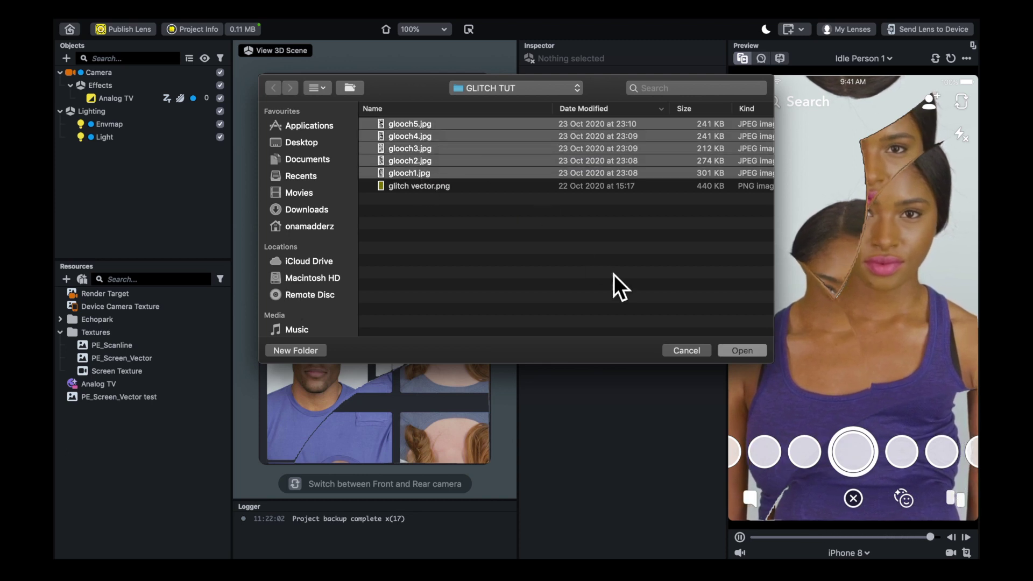
{"action": "left_click", "coordinate": [739, 353]}
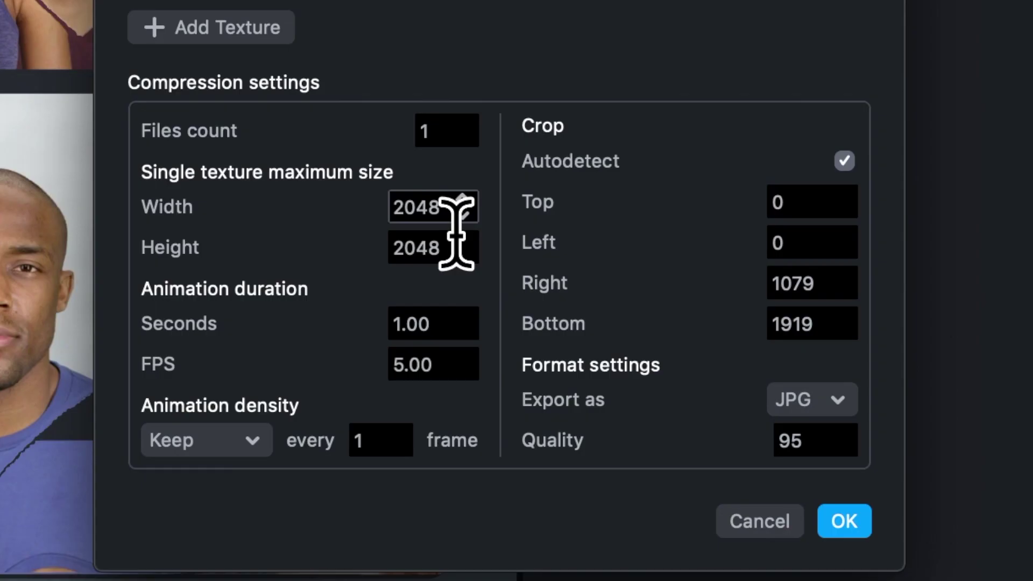
- Cap the animated texture at width 1080 and height 1920 and confirm the import
{"action": "left_click_drag", "start_coordinate": [492, 325], "coordinate": [422, 332]}
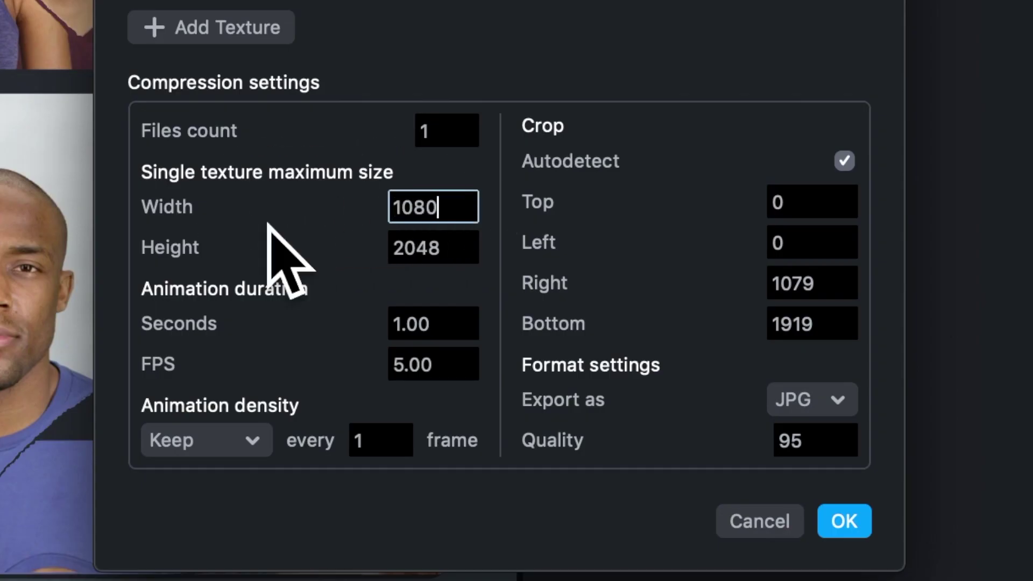
{"action": "type", "text": "1080"}
{"action": "double_click", "coordinate": [437, 252]}
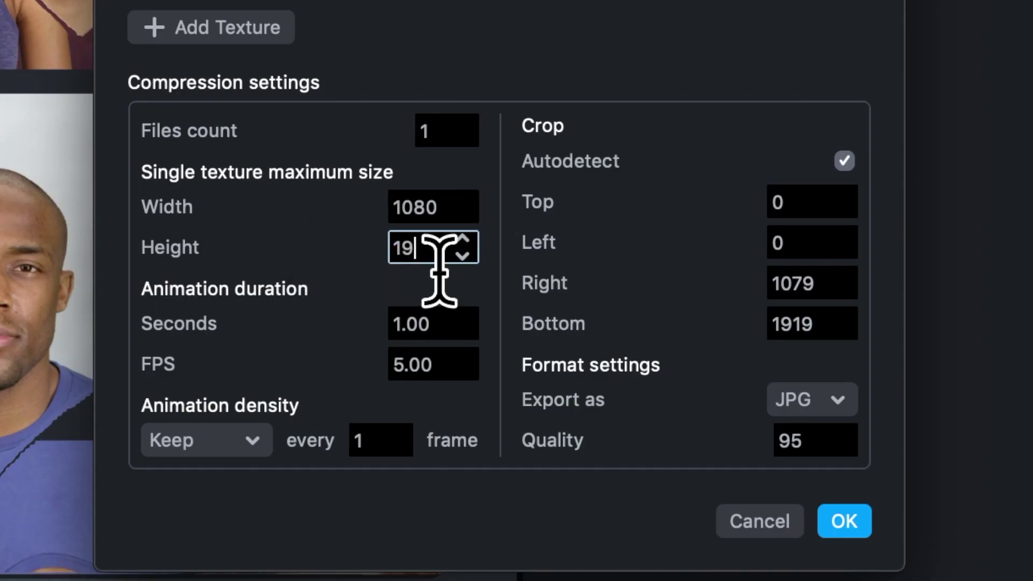
{"action": "type", "text": "1920"}
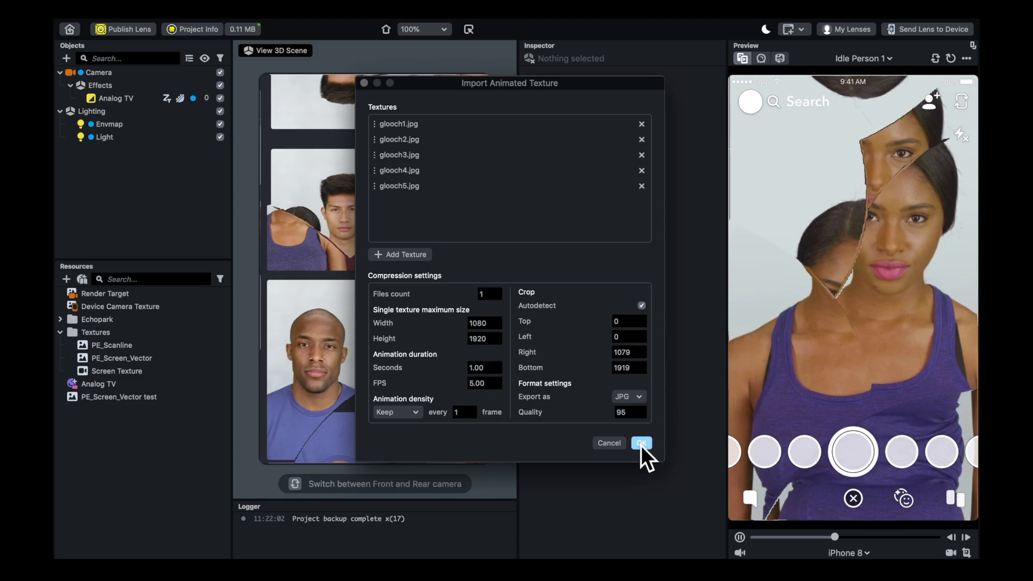
{"action": "left_click", "coordinate": [845, 521]}
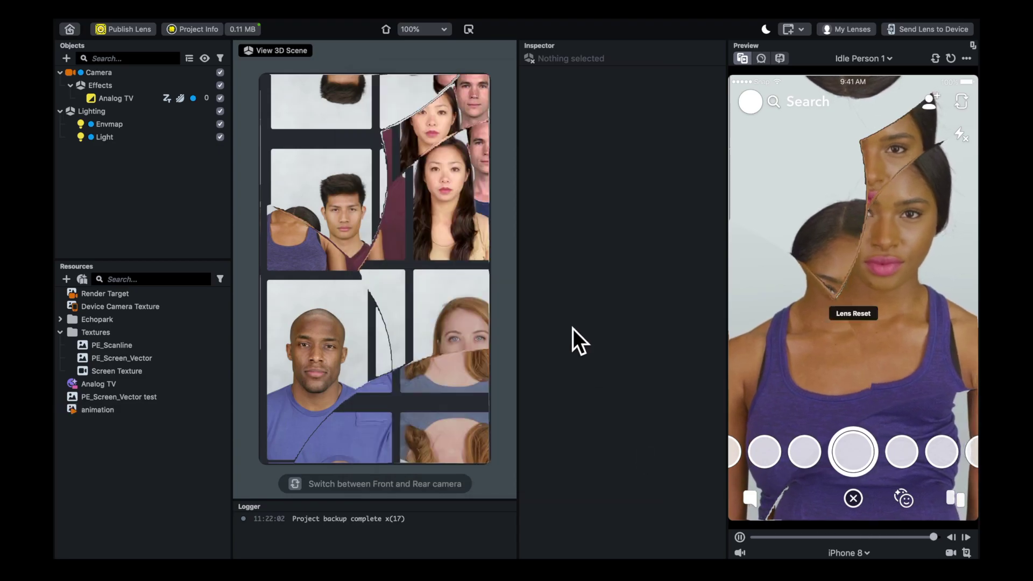
- Assign the 'animation' texture as the Analog TV material's Distortion Texture and lower its Distortion Intensity
{"action": "left_click", "coordinate": [114, 413]}
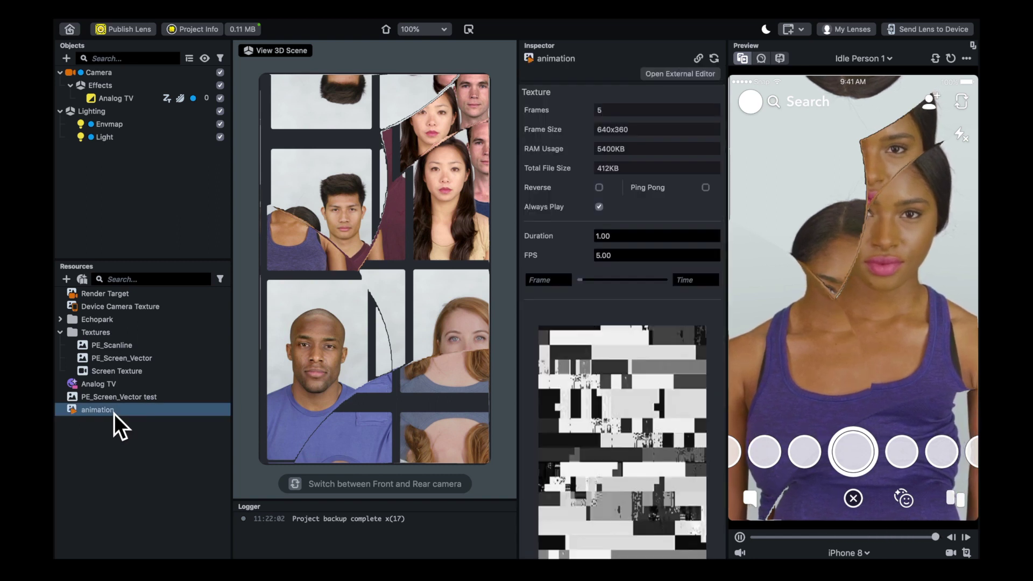
{"action": "left_click", "coordinate": [111, 385]}
{"action": "left_click", "coordinate": [102, 411], "text": "super"}
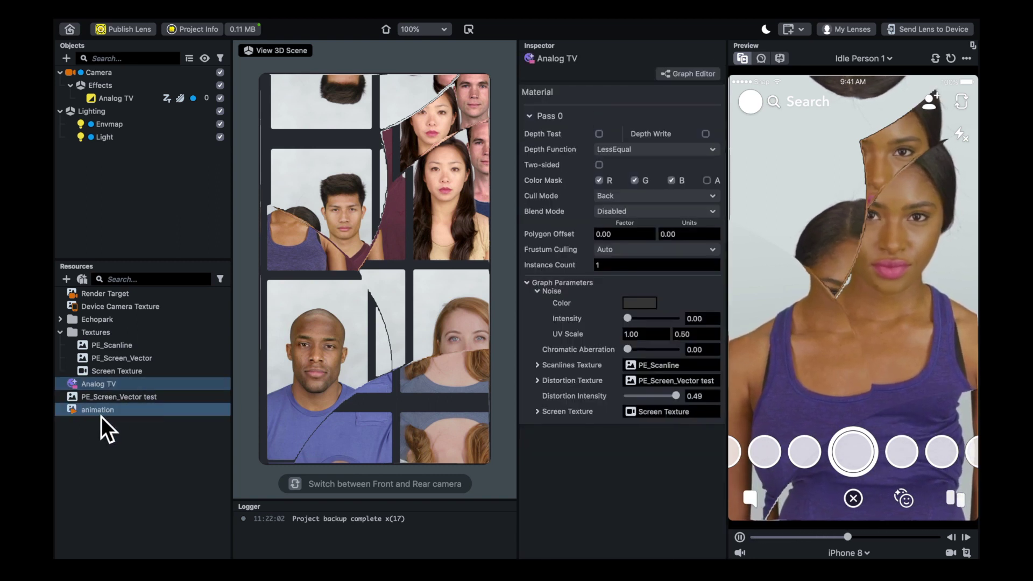
{"action": "left_click_drag", "start_coordinate": [535, 396], "coordinate": [645, 384]}
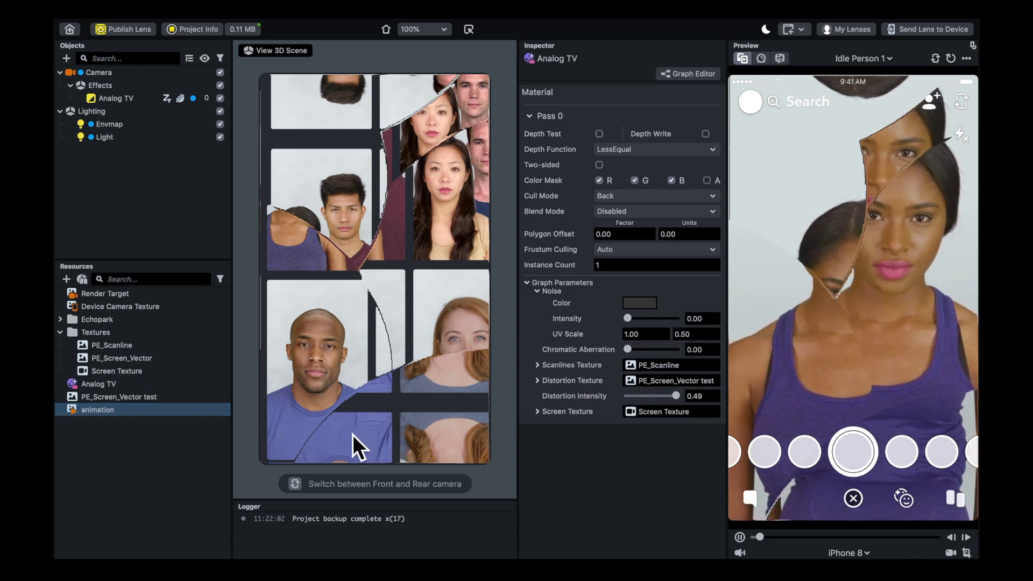
{"action": "left_click_drag", "start_coordinate": [95, 413], "coordinate": [435, 405]}
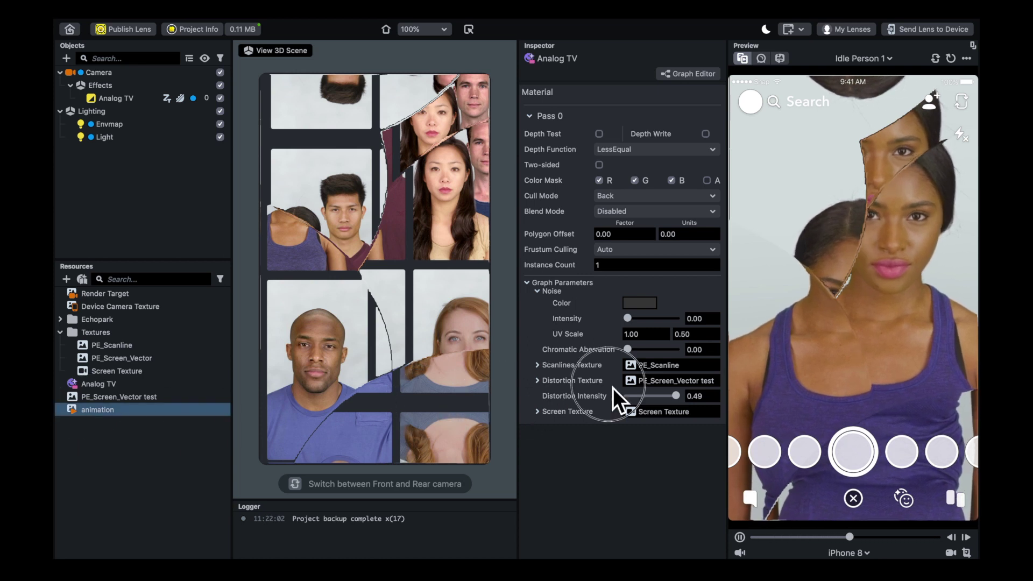
{"action": "left_click_drag", "start_coordinate": [613, 389], "coordinate": [657, 385]}
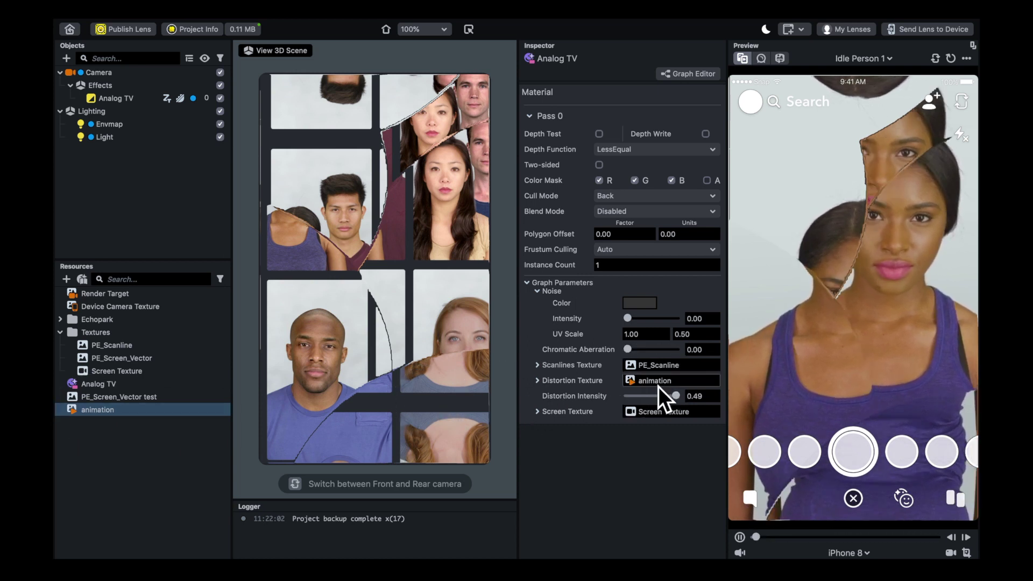
{"action": "left_click", "coordinate": [657, 385]}
{"action": "left_click", "coordinate": [591, 407]}
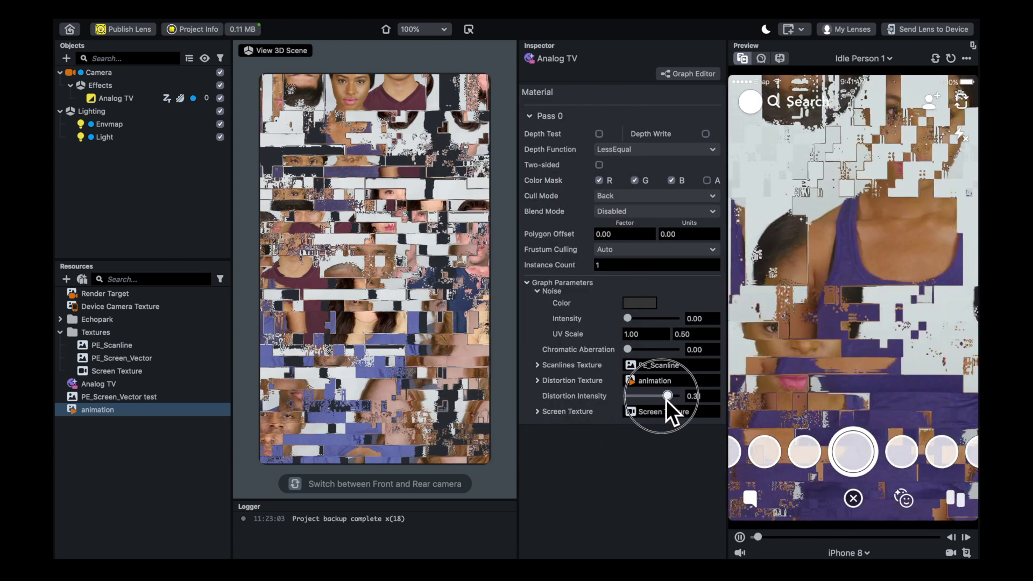
{"action": "mouse_move", "coordinate": [666, 399]}
{"action": "left_mouse_down"}
{"action": "mouse_move", "coordinate": [648, 399]}
{"action": "mouse_move", "coordinate": [656, 400]}
{"action": "left_mouse_up"}
- Preview the lens on the rear-camera Beach video and raise Chromatic Aberration to 0.56
{"action": "left_click", "coordinate": [938, 60]}
{"action": "left_click_drag", "start_coordinate": [651, 355], "coordinate": [645, 356]}
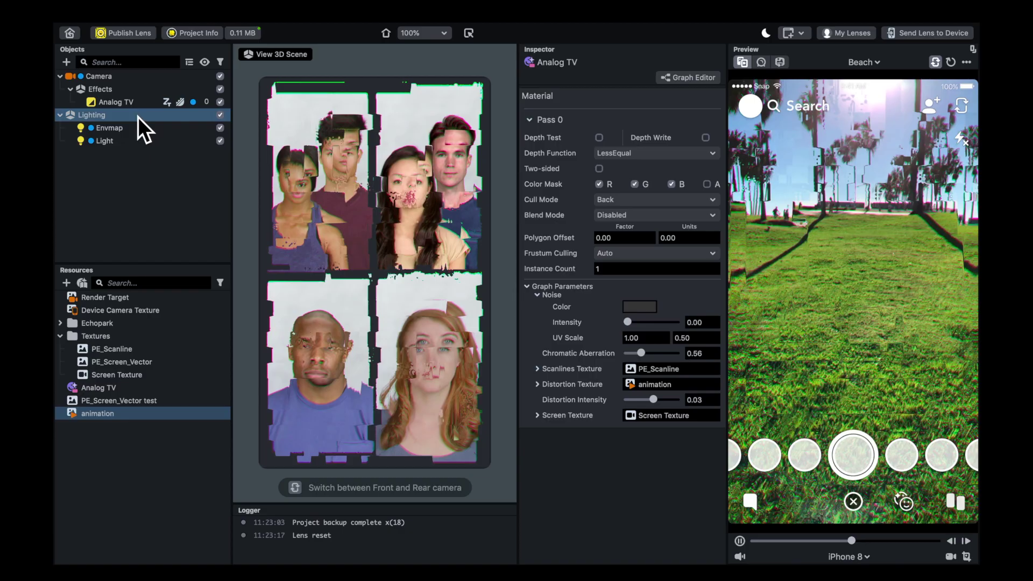
- Use 'animation' as the Camera's Mask Texture and add a BW colour correction at 0.34 Alpha
{"action": "left_click", "coordinate": [125, 80]}
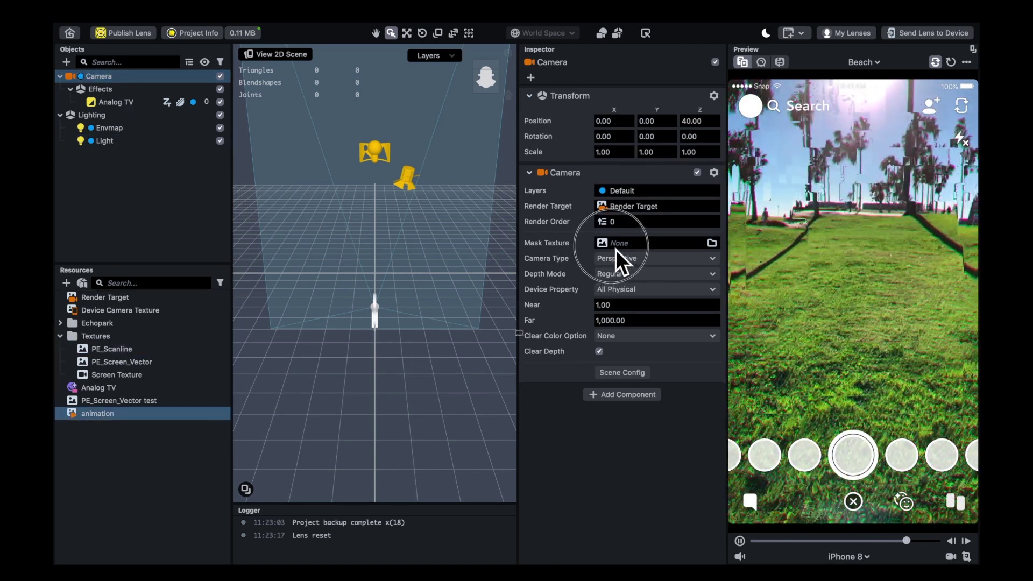
{"action": "left_click_drag", "start_coordinate": [616, 250], "coordinate": [621, 248]}
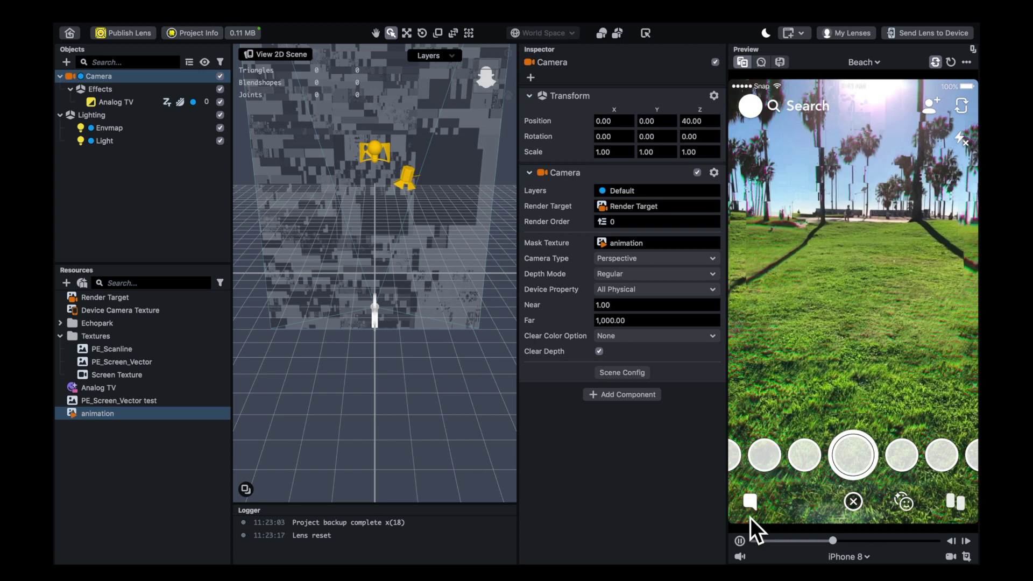
{"action": "left_click", "coordinate": [66, 62]}
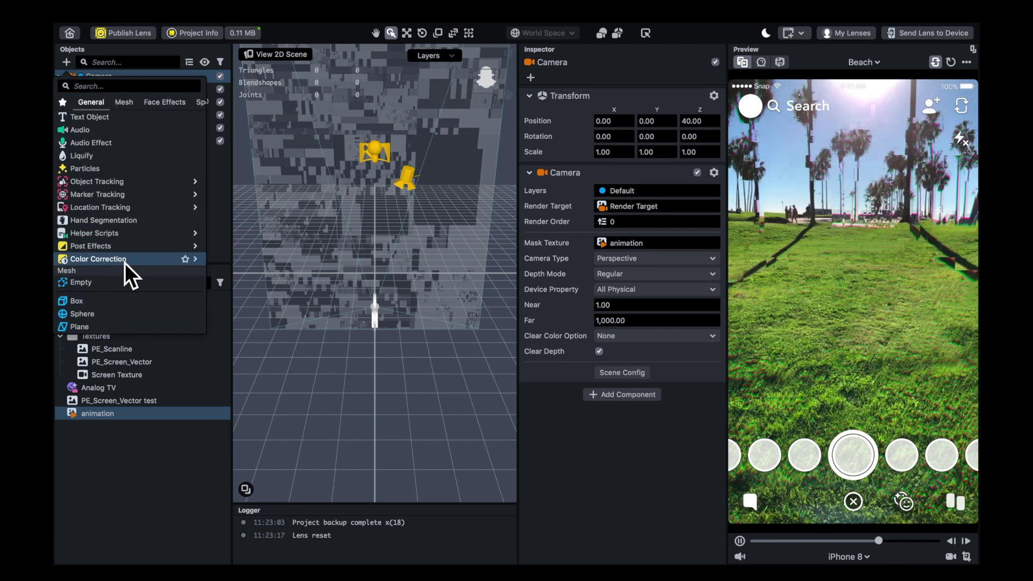
{"action": "mouse_move", "coordinate": [195, 260]}
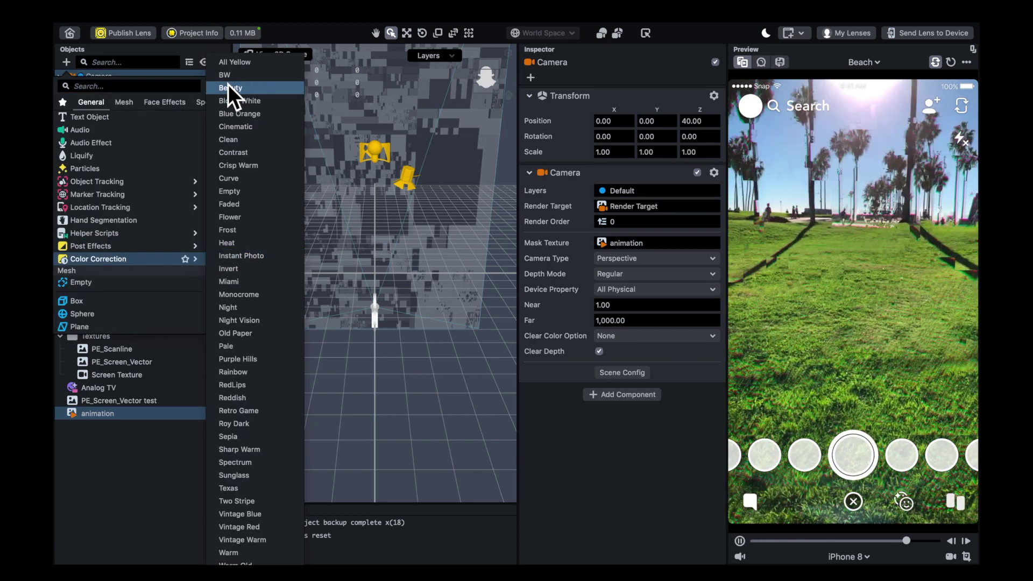
{"action": "left_click", "coordinate": [228, 76]}
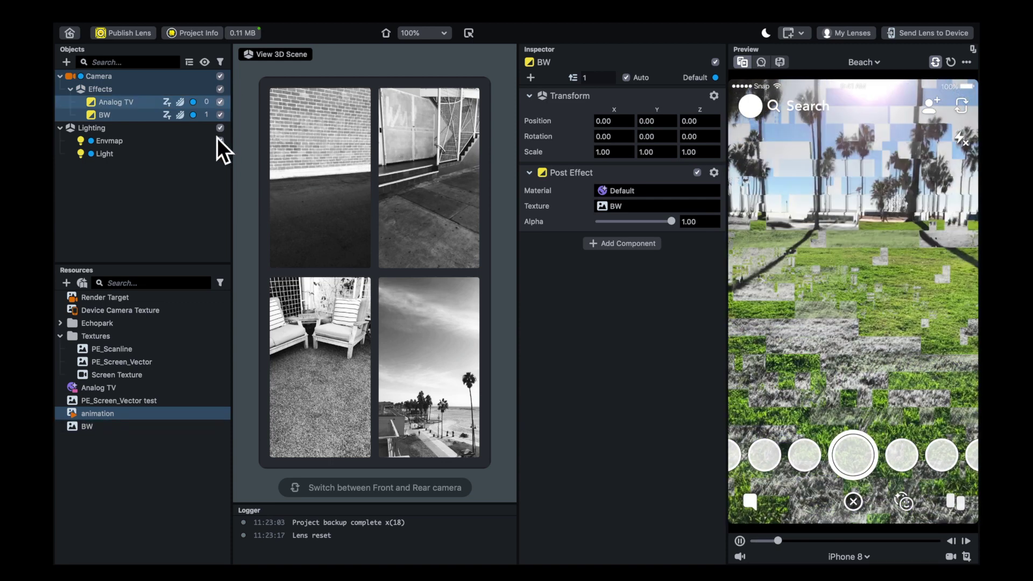
{"action": "left_click_drag", "start_coordinate": [640, 222], "coordinate": [632, 222]}
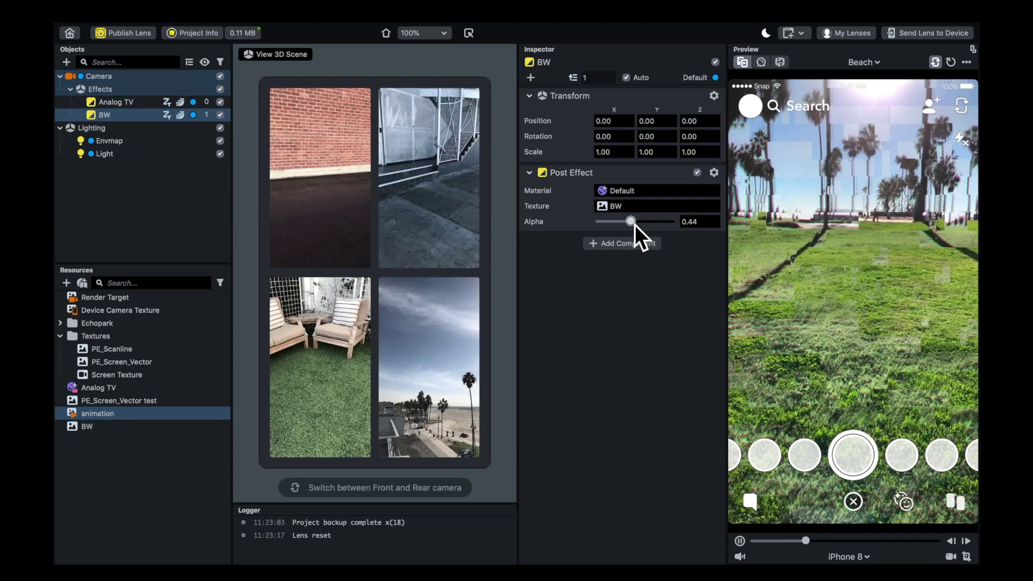
- Set the 'animation' texture's Duration to 5 seconds
{"action": "left_click", "coordinate": [133, 416]}
{"action": "left_click", "coordinate": [614, 240]}
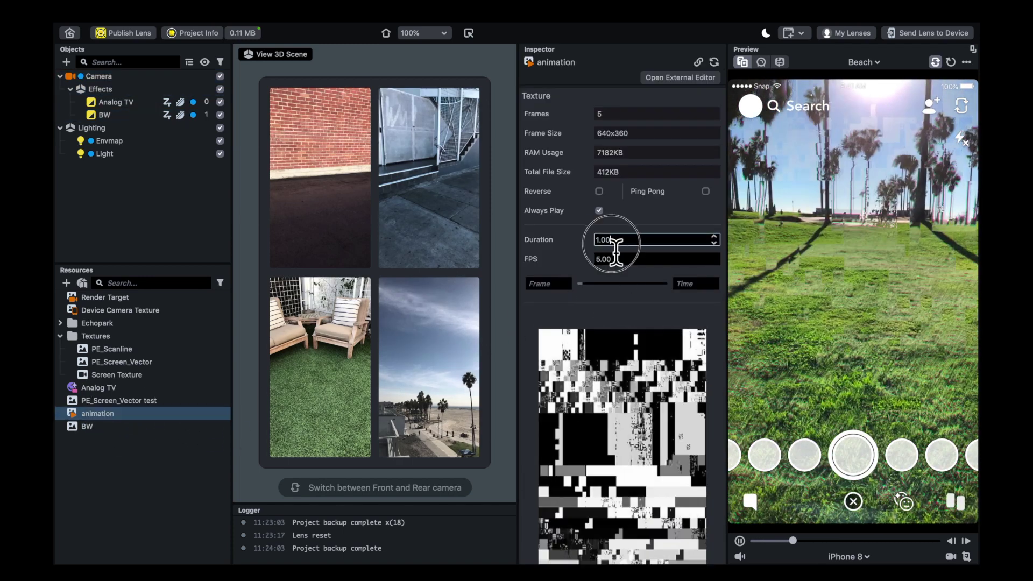
{"action": "type", "text": "5"}
{"action": "key", "text": "Return"}
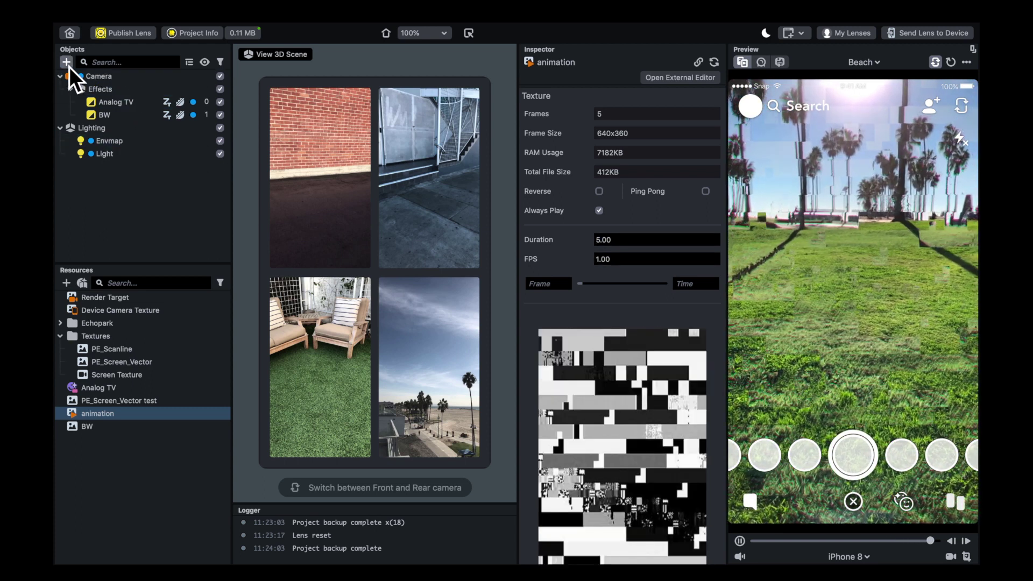
{"action": "left_click", "coordinate": [67, 62]}
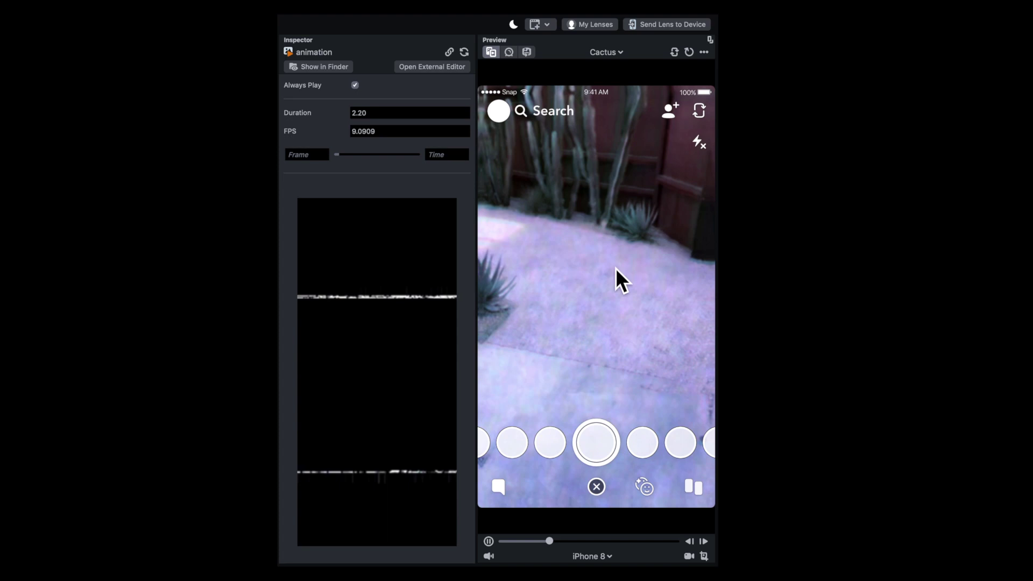
- Reset the lens preview and switch the preview video to Stairs
{"action": "left_click", "coordinate": [680, 53]}
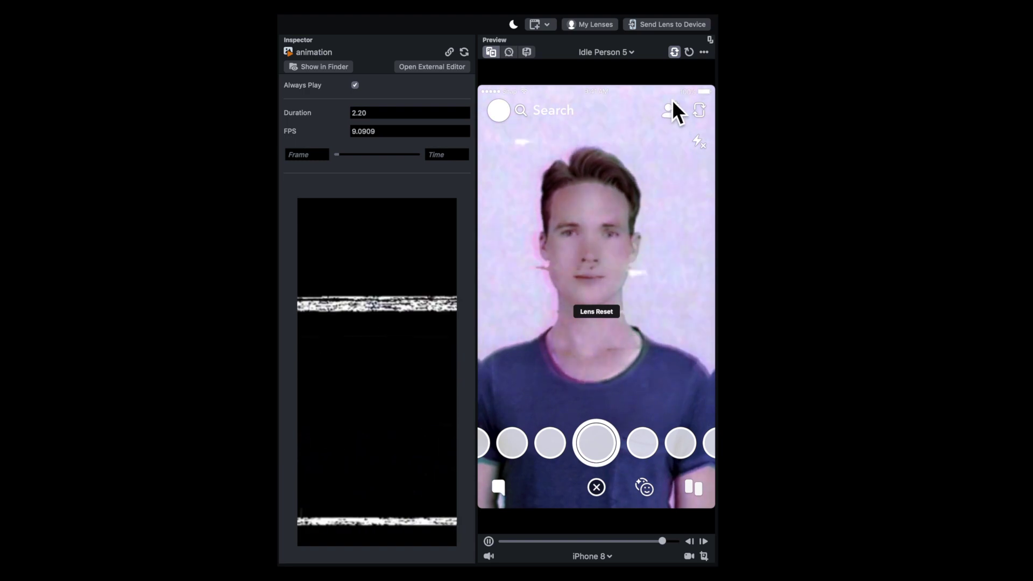
{"action": "left_click", "coordinate": [679, 56]}
{"action": "left_click", "coordinate": [615, 56]}
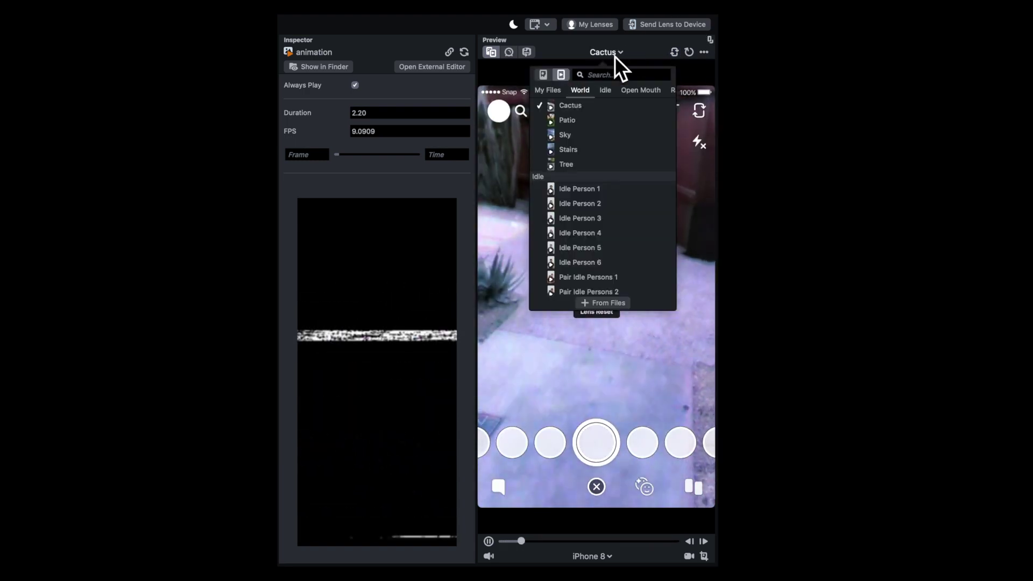
{"action": "left_click", "coordinate": [592, 150]}
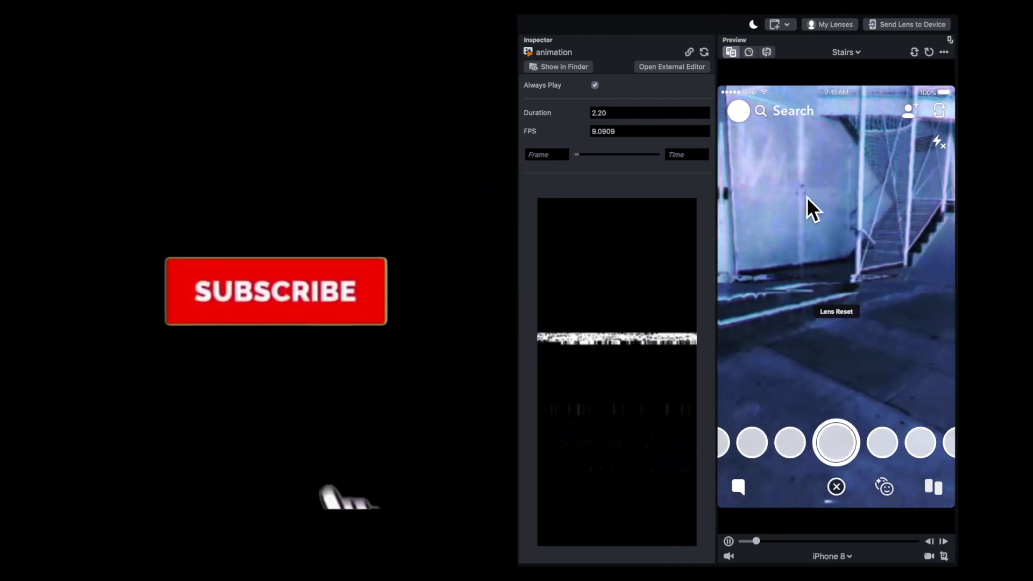